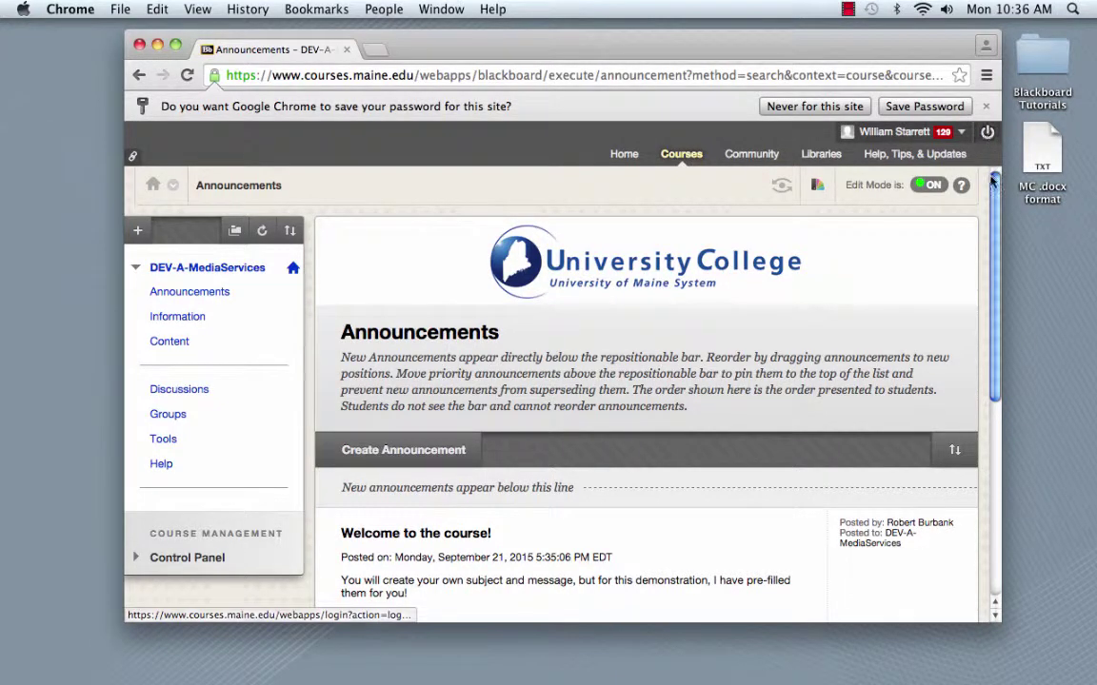
Step: Open the Tests area under Tests, Surveys, and Pools in the course's Course Tools
{"action": "left_click_drag", "start_coordinate": [993, 181], "coordinate": [997, 300]}
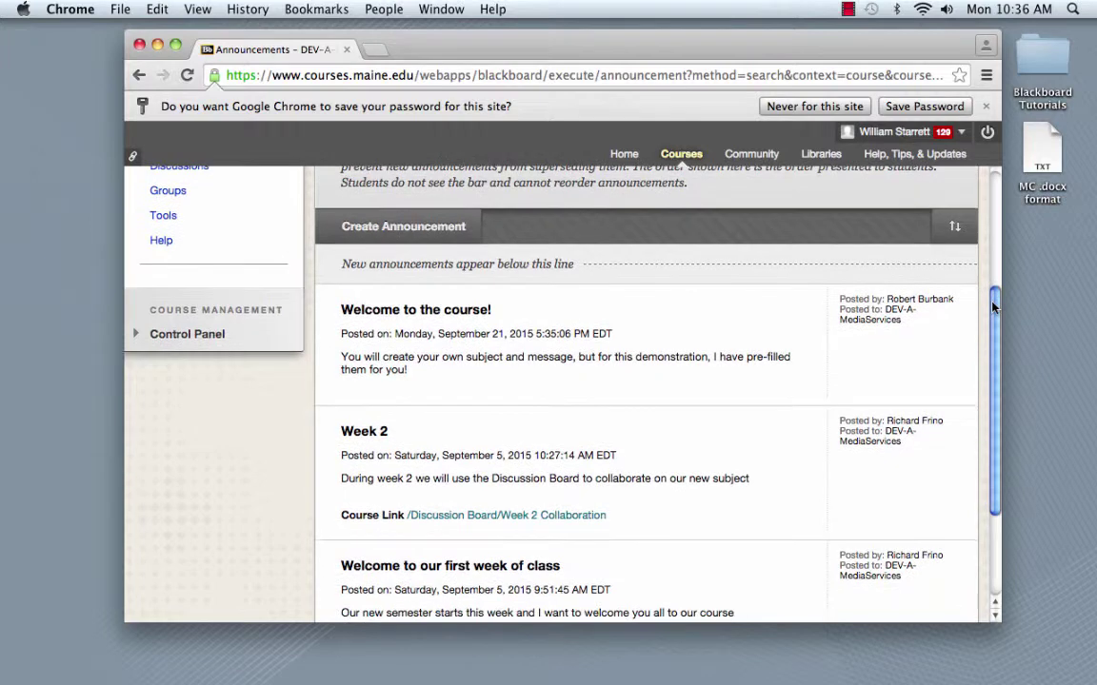
{"action": "left_click", "coordinate": [274, 337]}
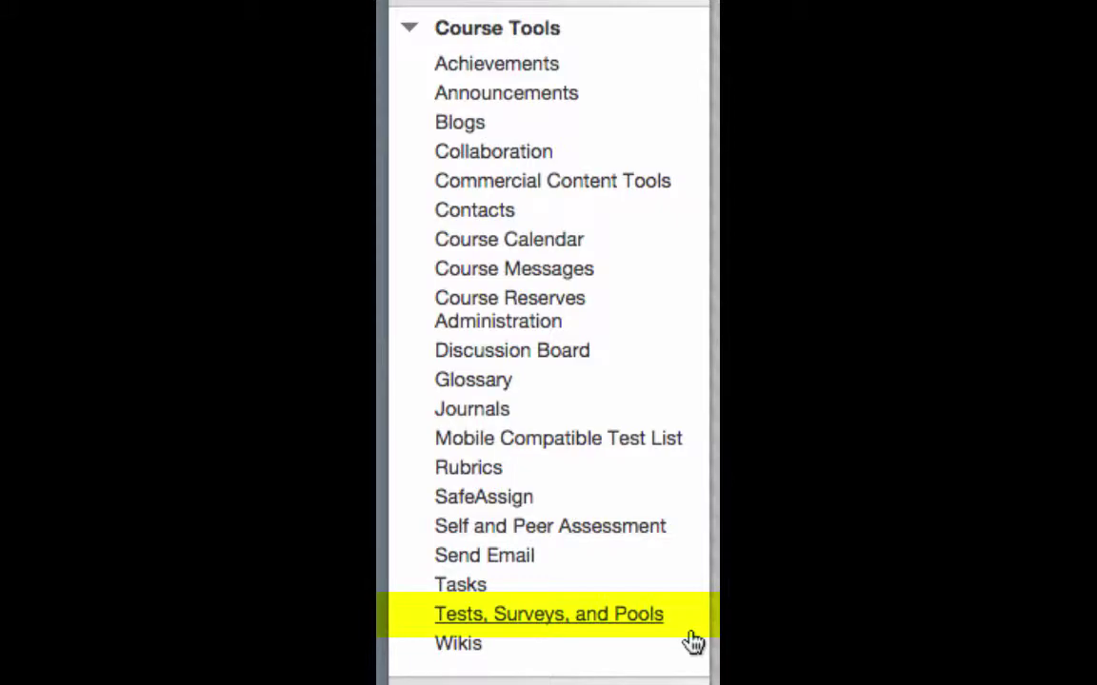
{"action": "left_click", "coordinate": [689, 634]}
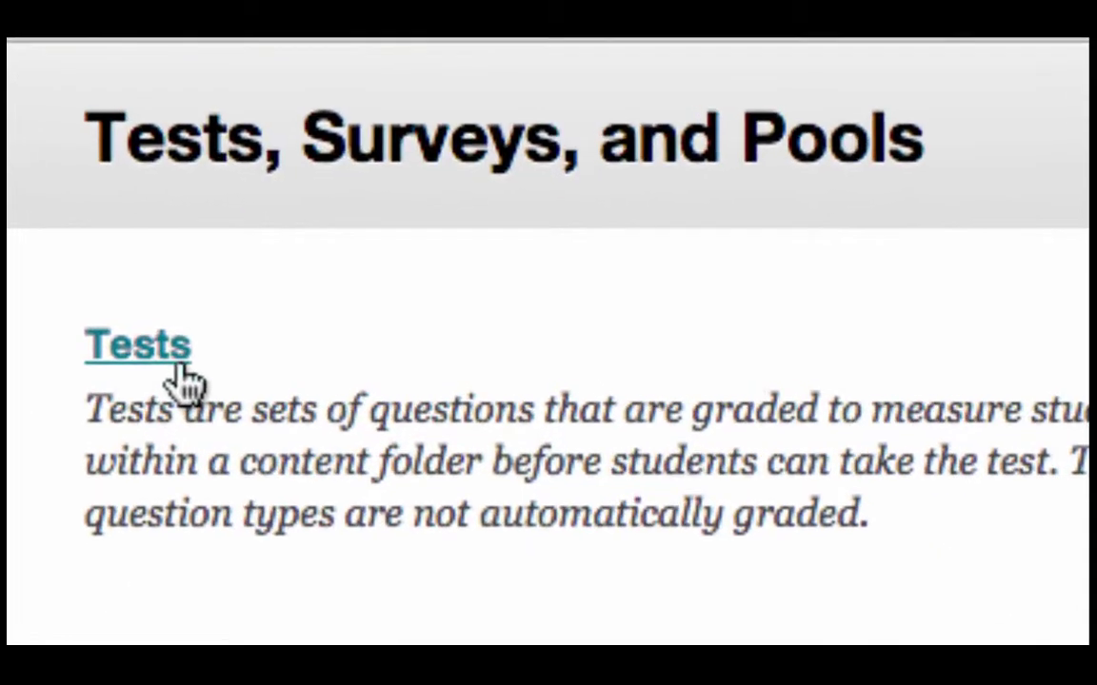
{"action": "left_click", "coordinate": [136, 364]}
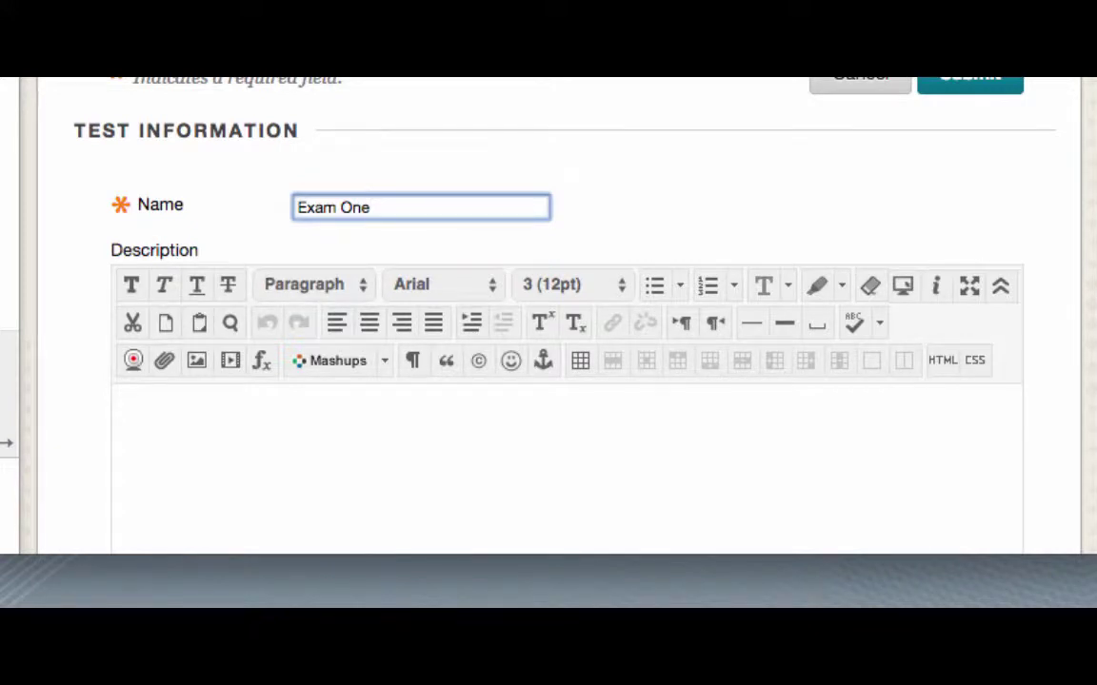
Step: Enter the test description "This exam covers material from lectures 1-3 and text chapter 2,5 and chapter 6, pages 200 through 296."
{"action": "scroll", "coordinate": [217, 148], "scroll_direction": "down", "scroll_amount": 5}
{"action": "left_click", "coordinate": [213, 151]}
{"action": "type", "text": "This"}
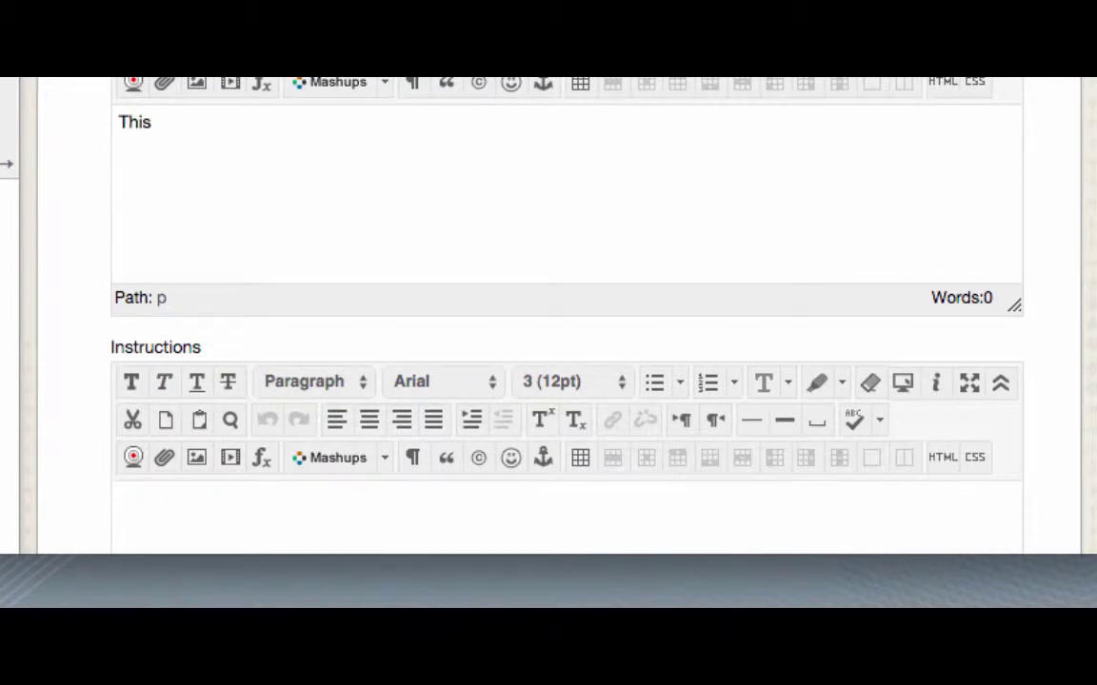
{"action": "type", "text": " exam covers material from"}
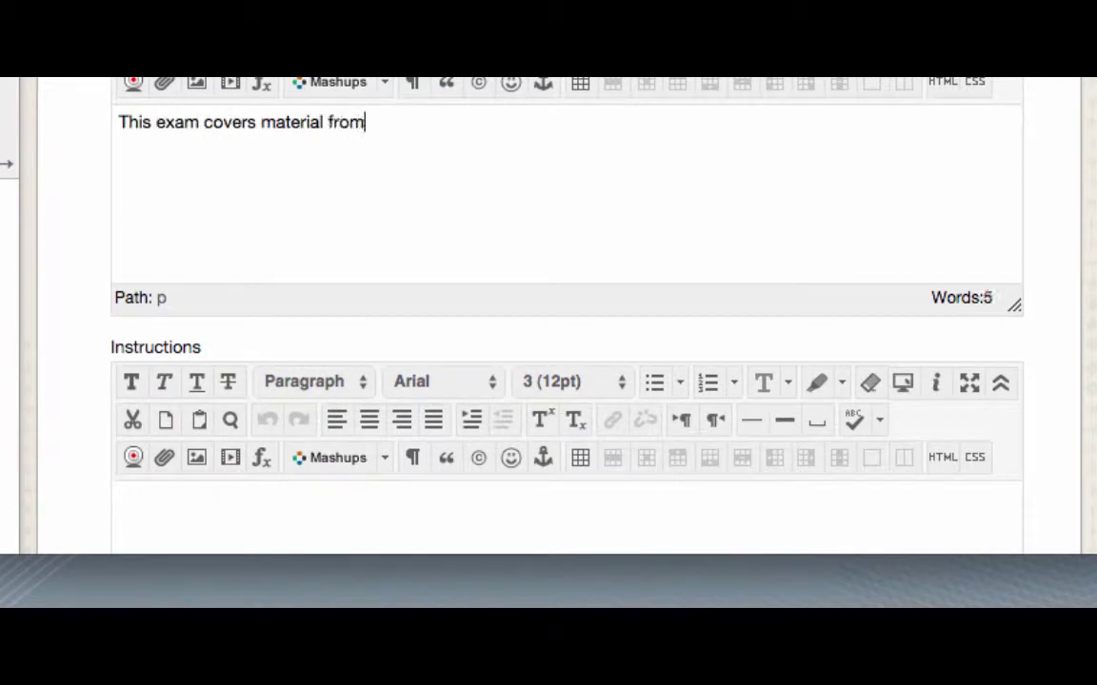
{"action": "type", "text": " lectures 1-3 and text "}
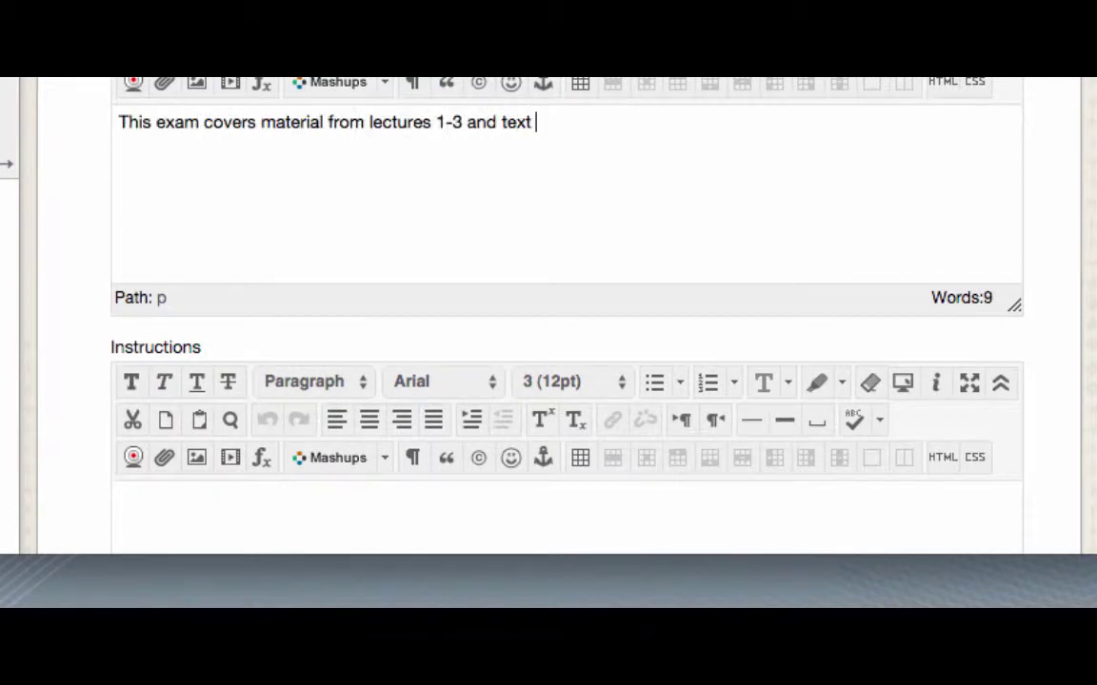
{"action": "type", "text": "chapter 2,5 and chapter 6, pages "}
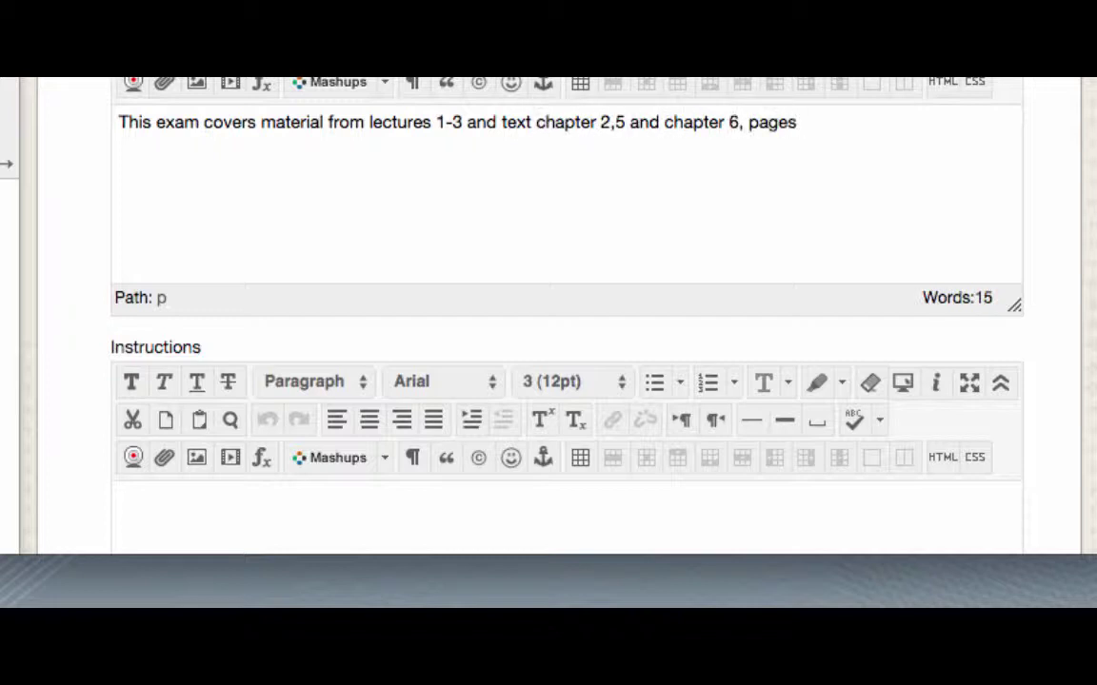
{"action": "type", "text": "200 through 296."}
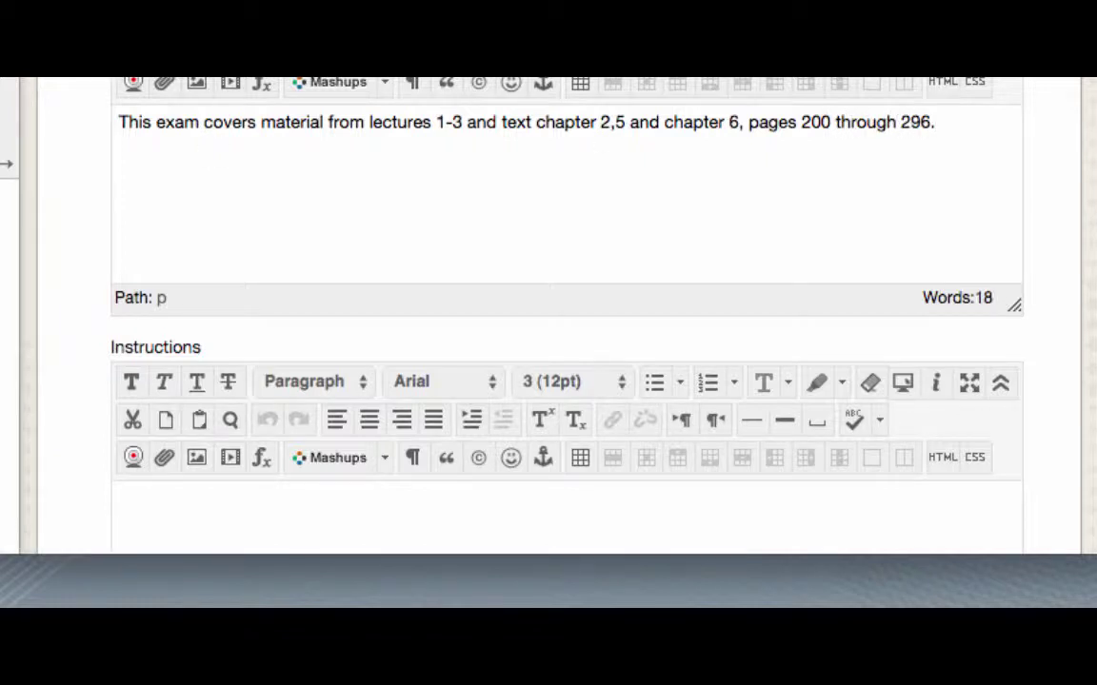
Step: Enter the instructions "From the list of choices for each question, select one 1) best answer." and submit the test information
{"action": "scroll", "coordinate": [514, 286], "scroll_direction": "down", "scroll_amount": 2}
{"action": "scroll", "coordinate": [514, 286], "scroll_direction": "down", "scroll_amount": 5}
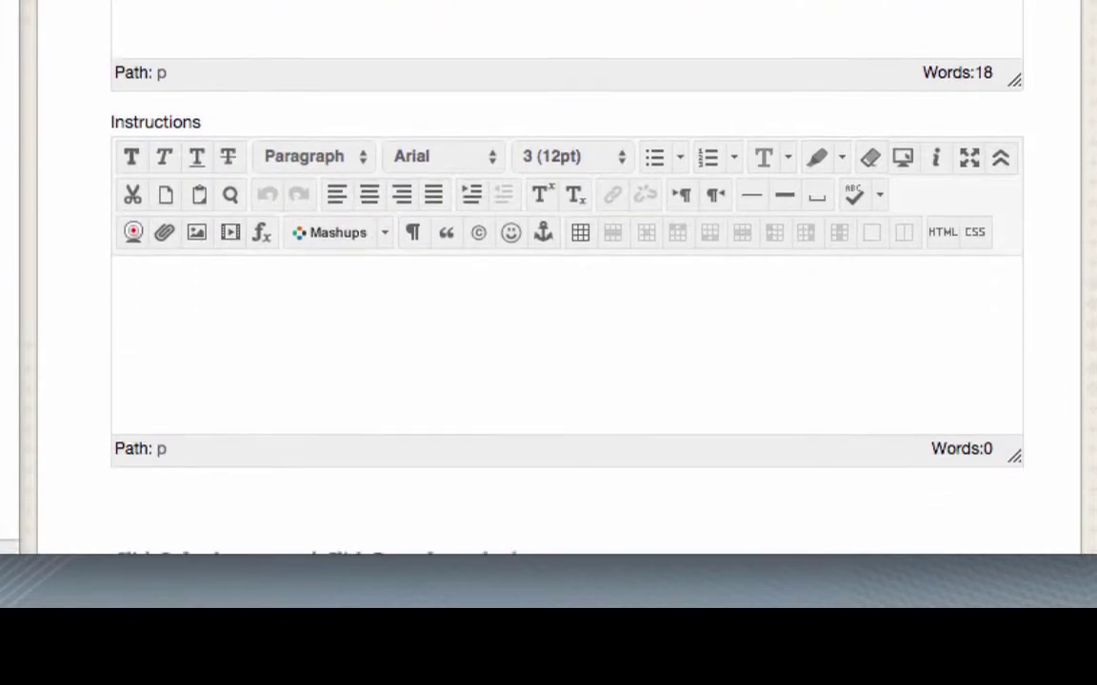
{"action": "scroll", "coordinate": [521, 286], "scroll_direction": "down", "scroll_amount": 1}
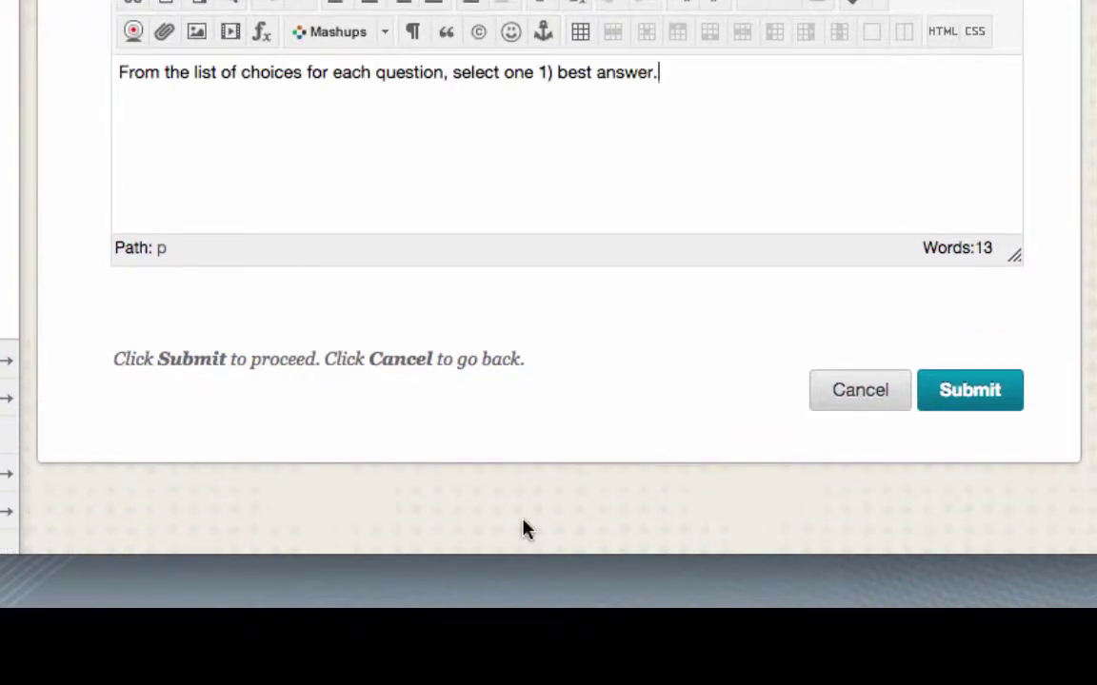
{"action": "left_click", "coordinate": [976, 415]}
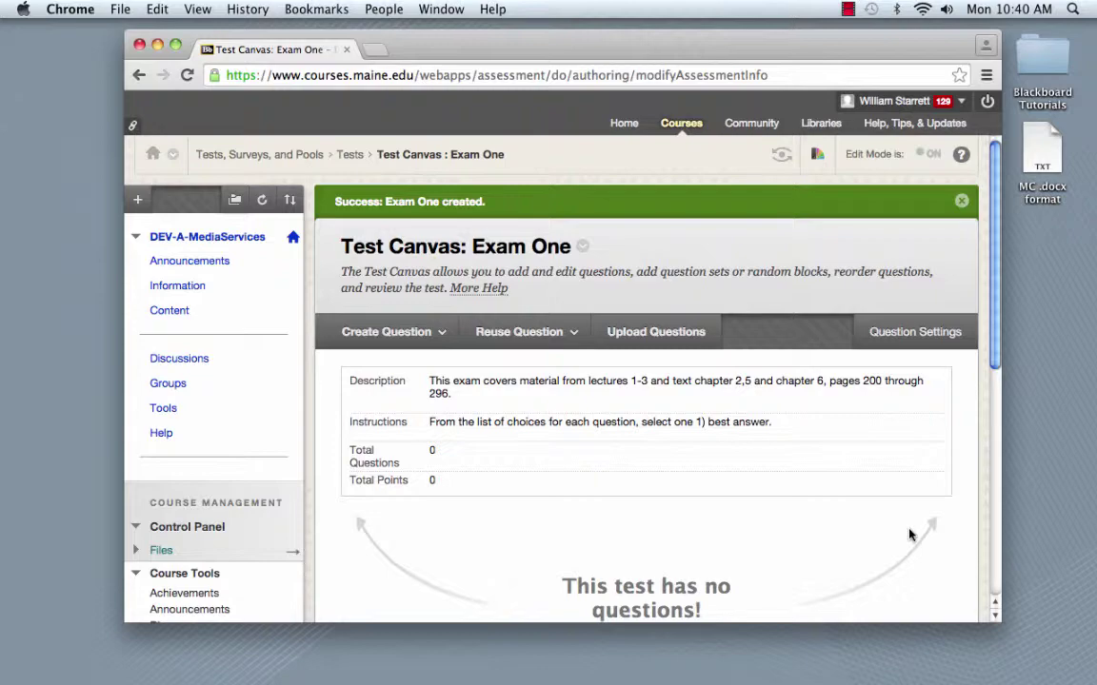
Step: Create a Multiple Choice question with the text "In the song, Heartbreak Motel is on which street?"
{"action": "left_click", "coordinate": [424, 343]}
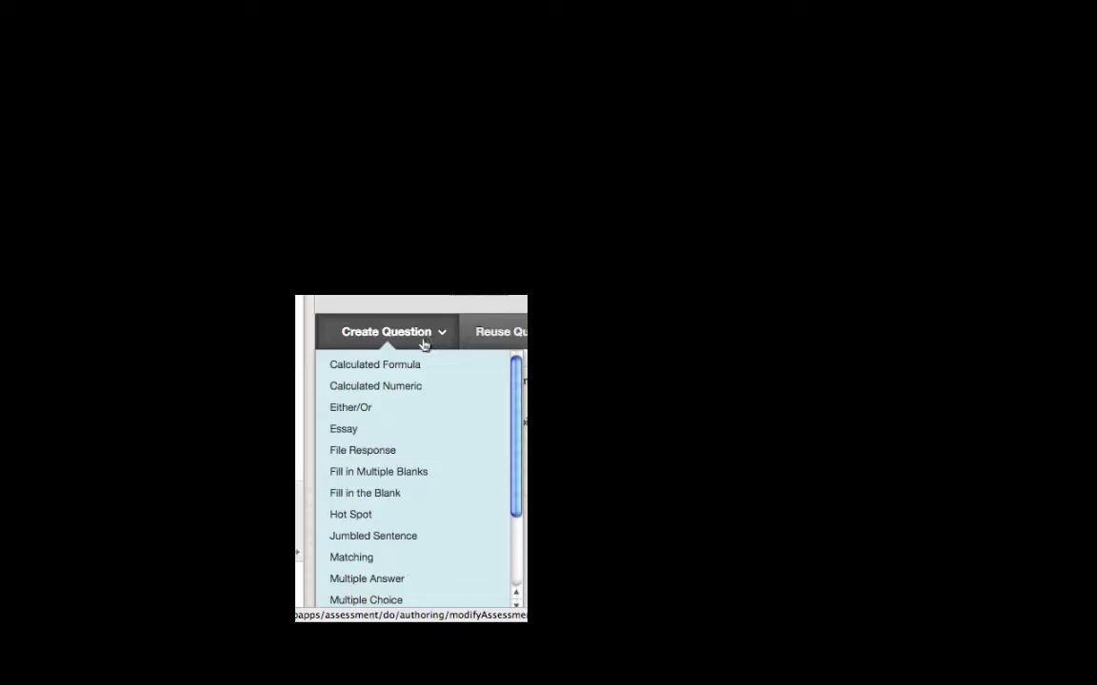
{"action": "scroll", "coordinate": [491, 299], "scroll_direction": "down", "scroll_amount": 1}
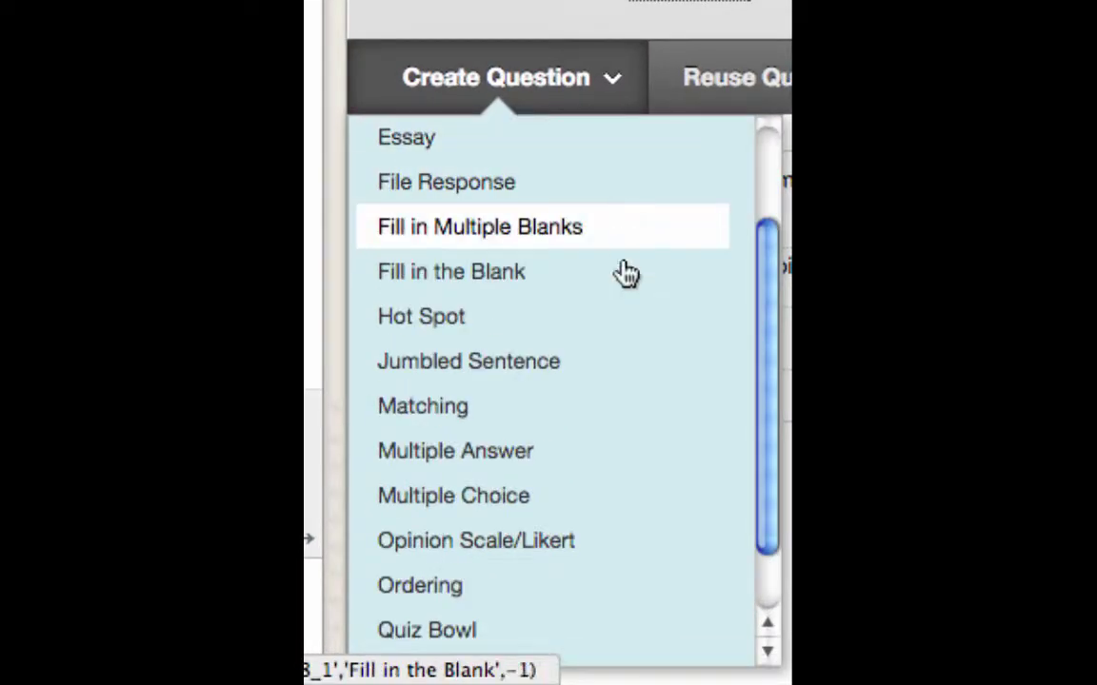
{"action": "left_click", "coordinate": [641, 507]}
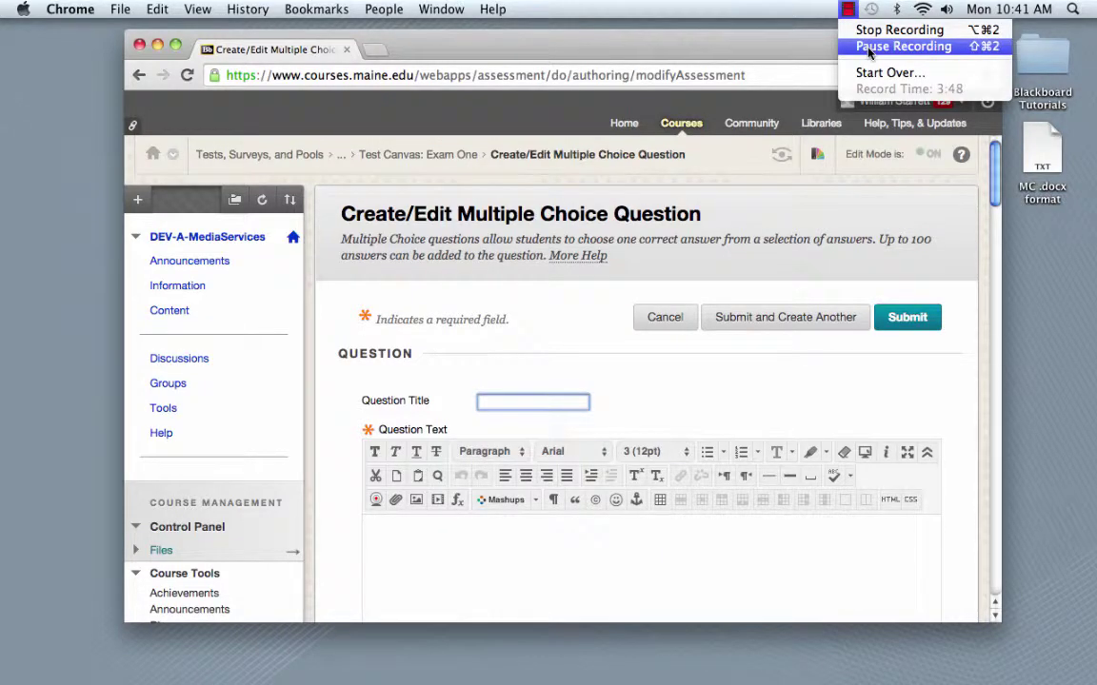
{"action": "left_click", "coordinate": [868, 48]}
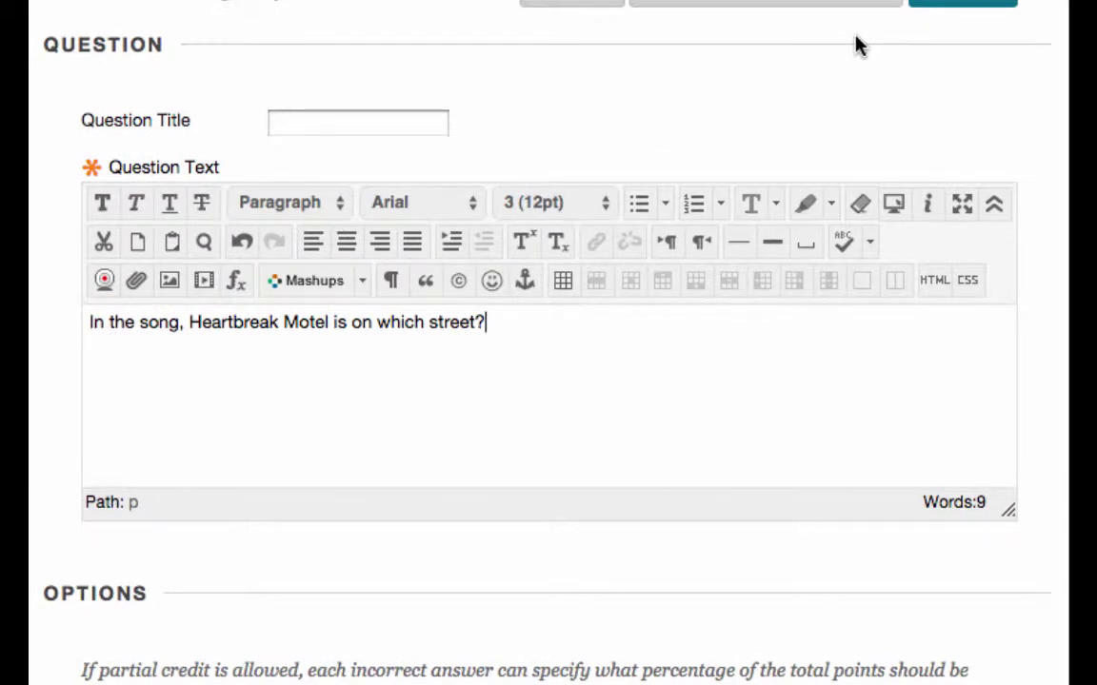
Step: Fill in the four answer choices with Maine Street, High Street, Hight Street and Lonely Street
{"action": "scroll", "coordinate": [857, 45], "scroll_direction": "down", "scroll_amount": 10}
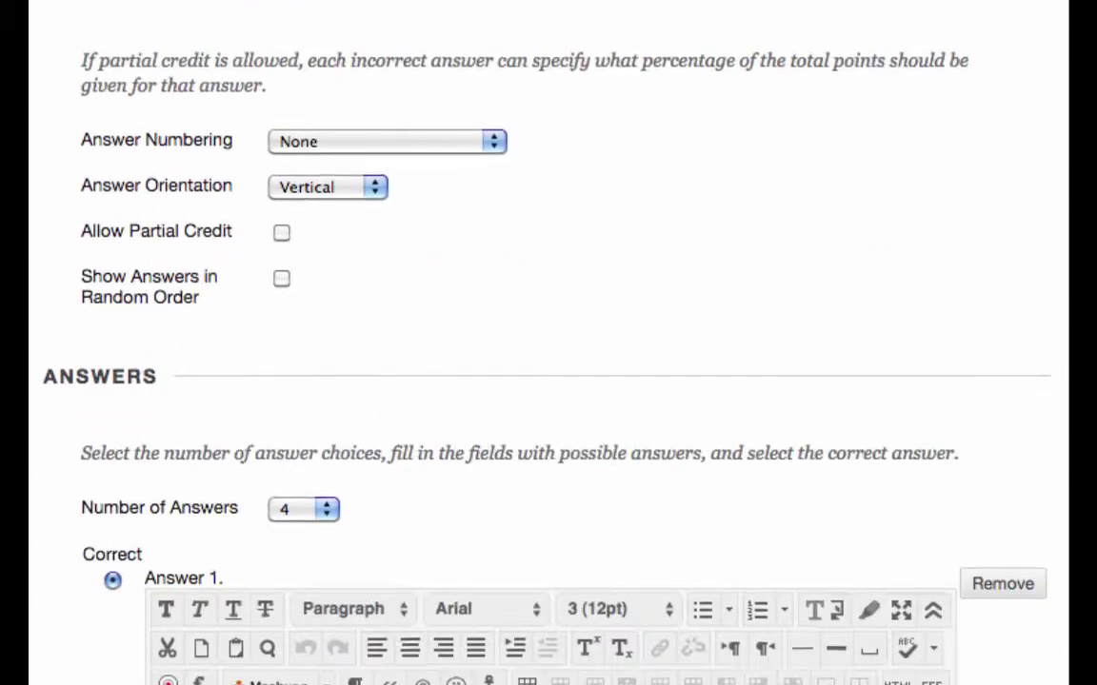
{"action": "scroll", "coordinate": [549, 343], "scroll_direction": "down", "scroll_amount": 1}
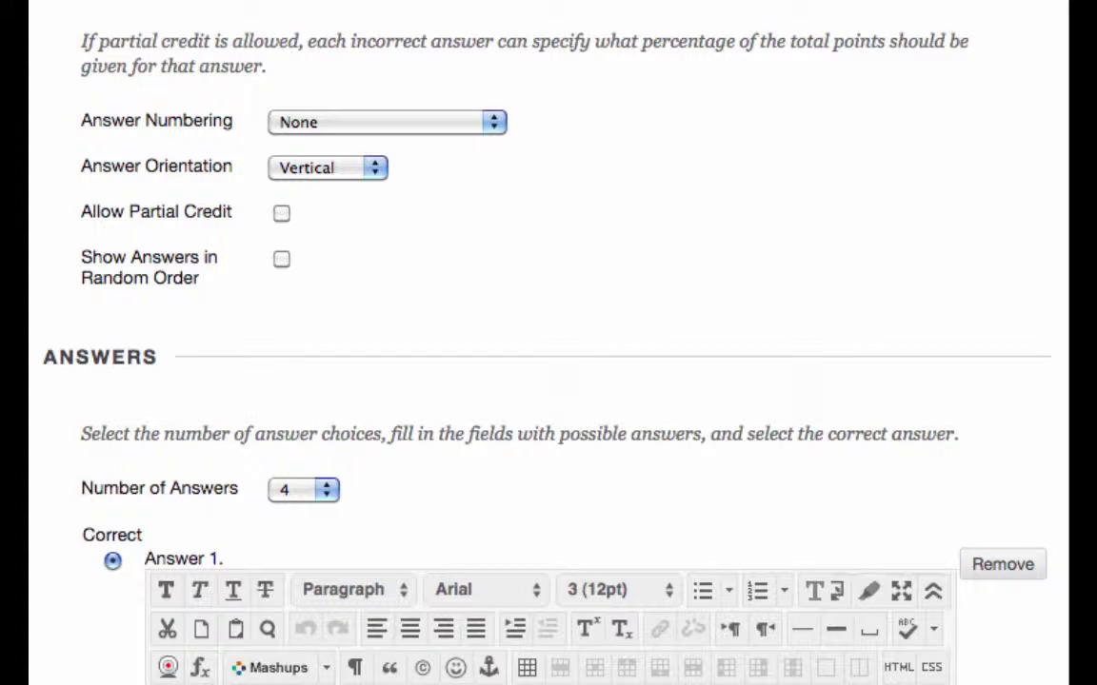
{"action": "scroll", "coordinate": [548, 343], "scroll_direction": "down", "scroll_amount": 8}
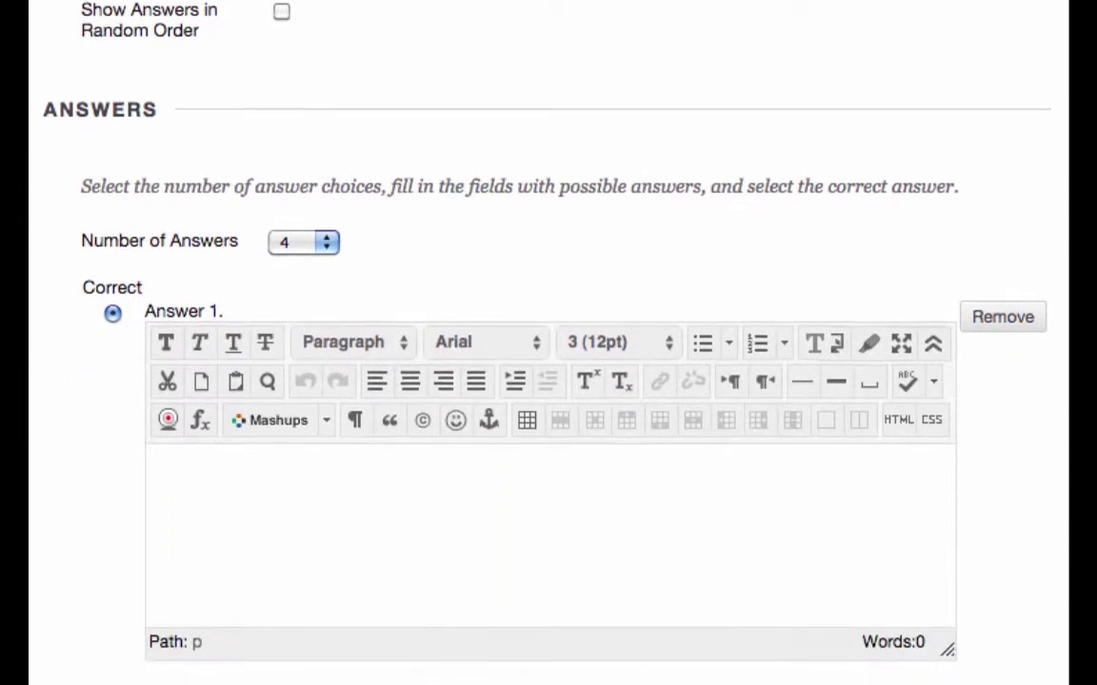
{"action": "scroll", "coordinate": [548, 343], "scroll_direction": "down", "scroll_amount": 1}
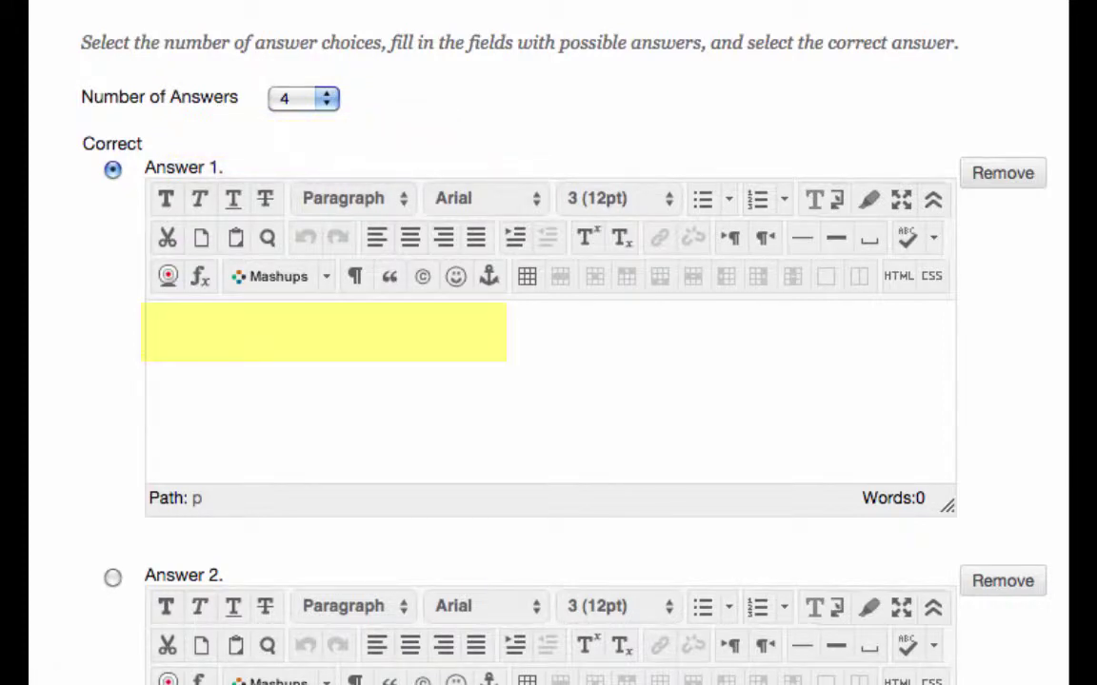
{"action": "type", "text": "Maine Street"}
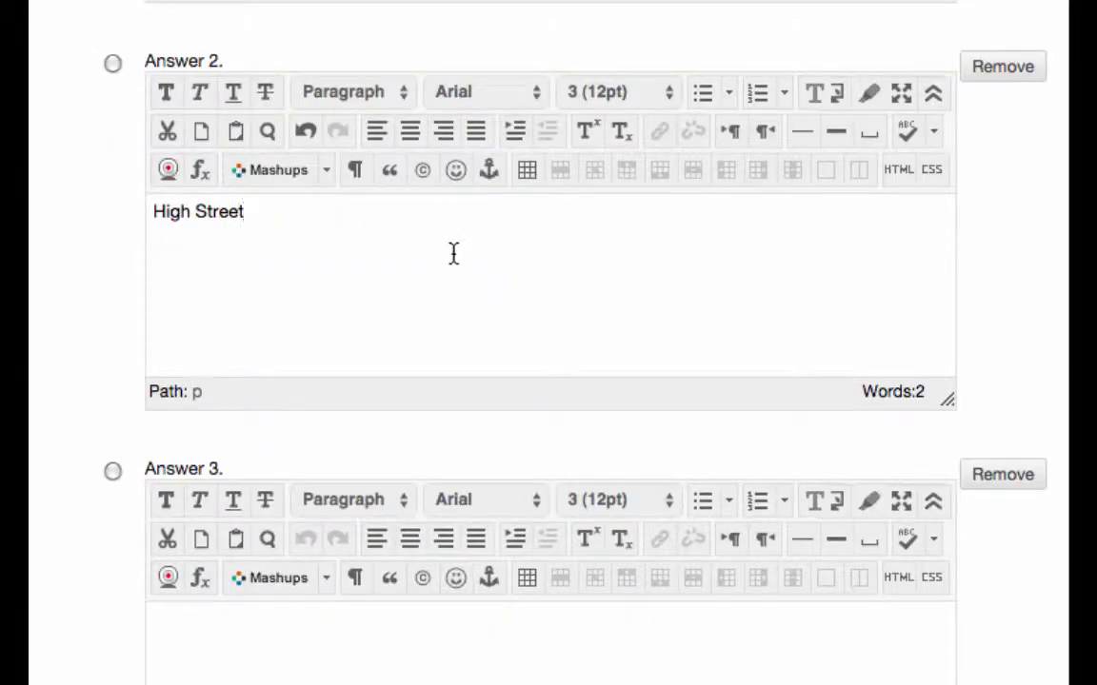
{"action": "scroll", "coordinate": [500, 257], "scroll_direction": "down", "scroll_amount": 5}
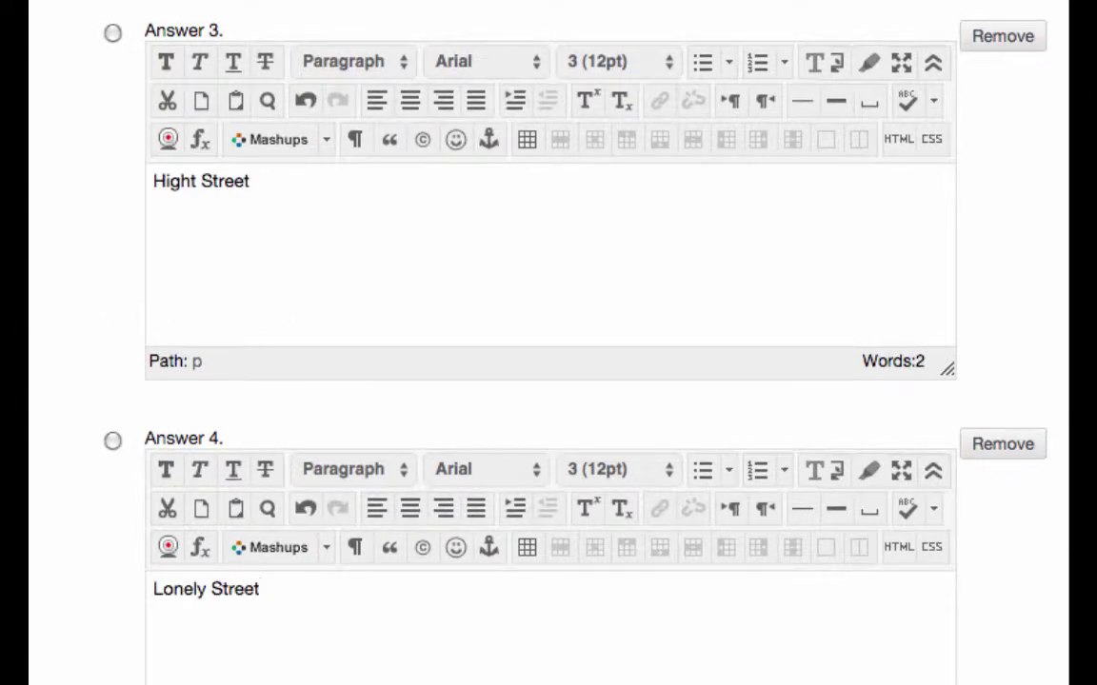
Step: Mark Lonely Street as the correct answer and submit the multiple choice question to the test
{"action": "left_click", "coordinate": [112, 35]}
{"action": "left_click", "coordinate": [113, 442]}
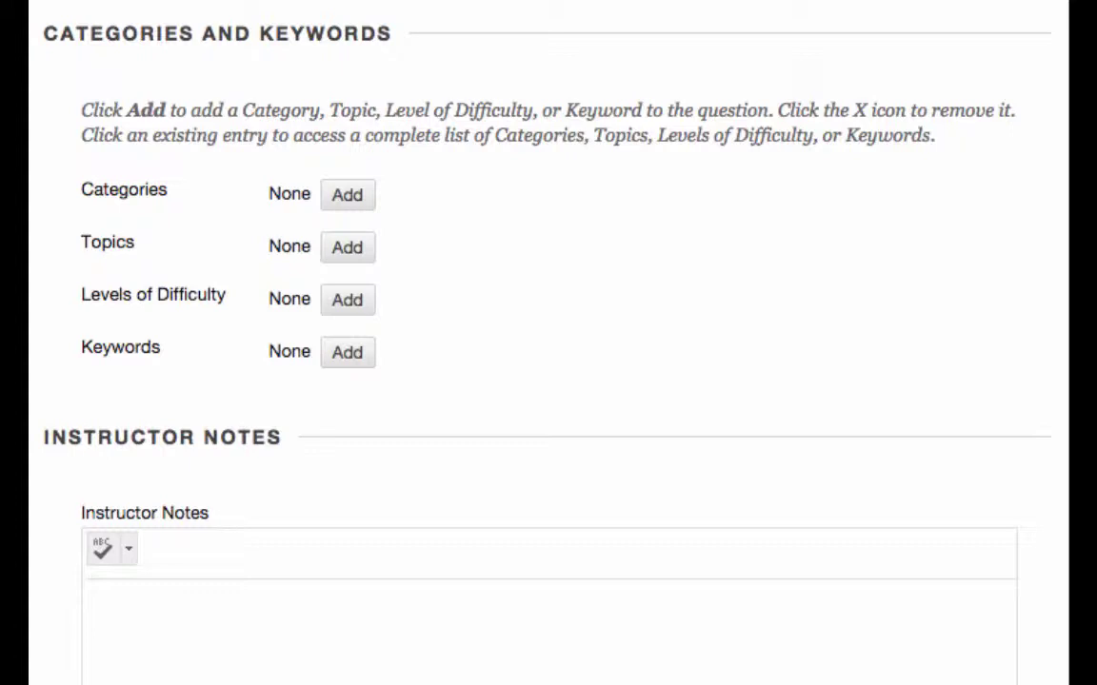
{"action": "scroll", "coordinate": [776, 638], "scroll_direction": "down", "scroll_amount": 4}
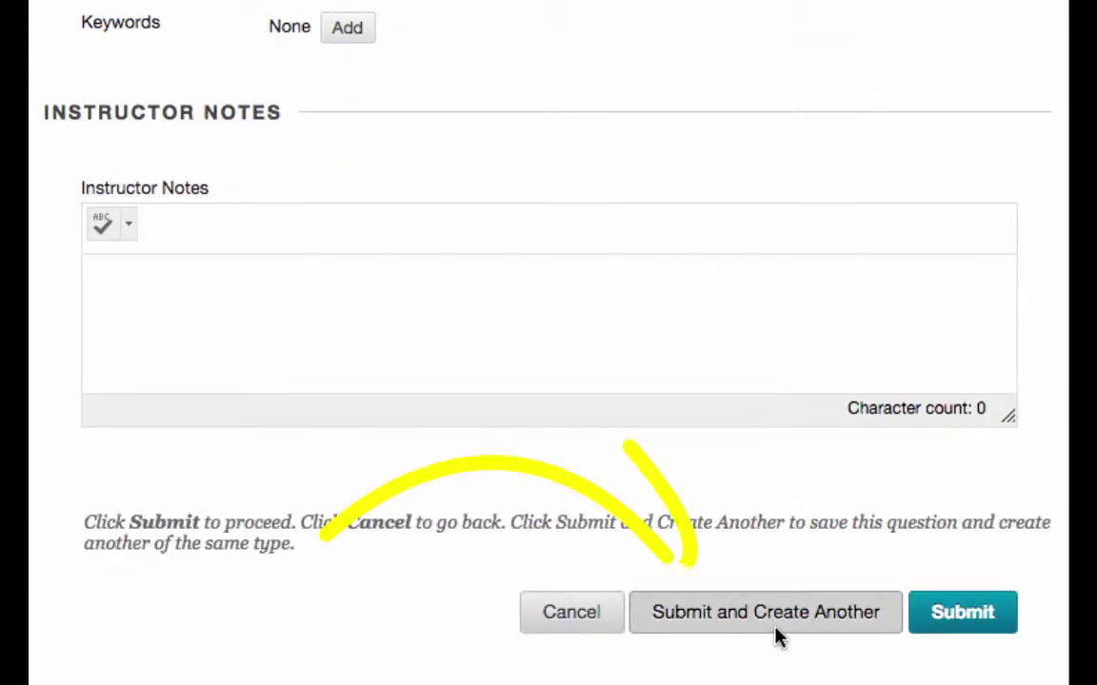
{"action": "left_click", "coordinate": [776, 638]}
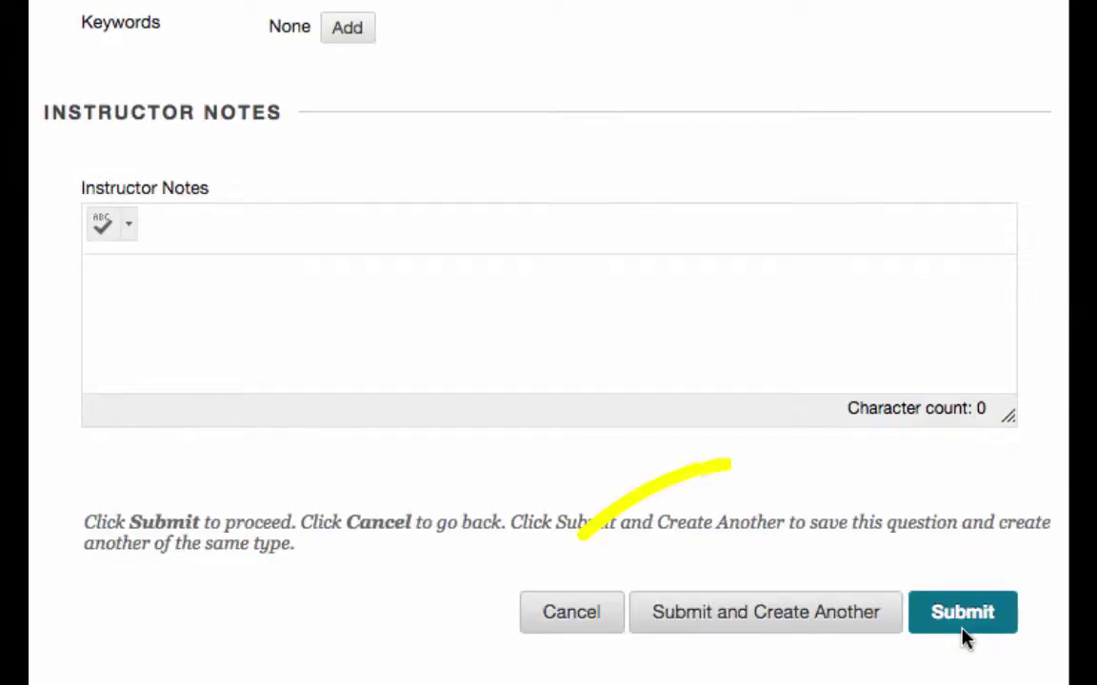
{"action": "left_click", "coordinate": [964, 614]}
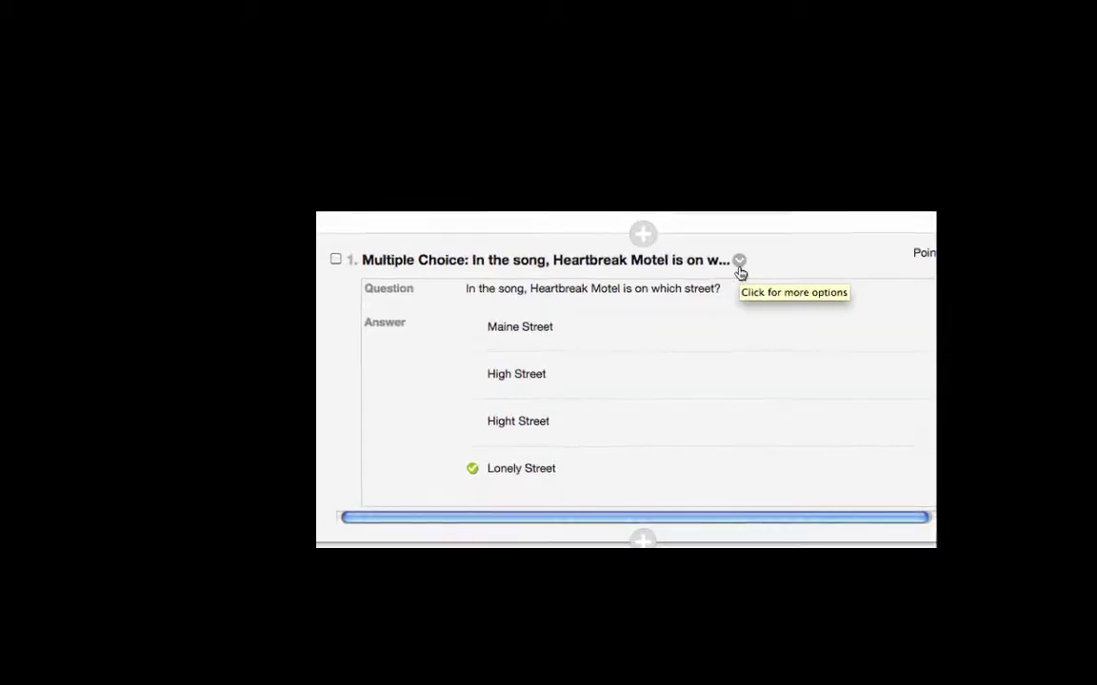
Step: Edit question 1 so its text reads "Heartbreak Hotel" instead of "Heartbreak Motel", and submit the correction
{"action": "left_click", "coordinate": [738, 262]}
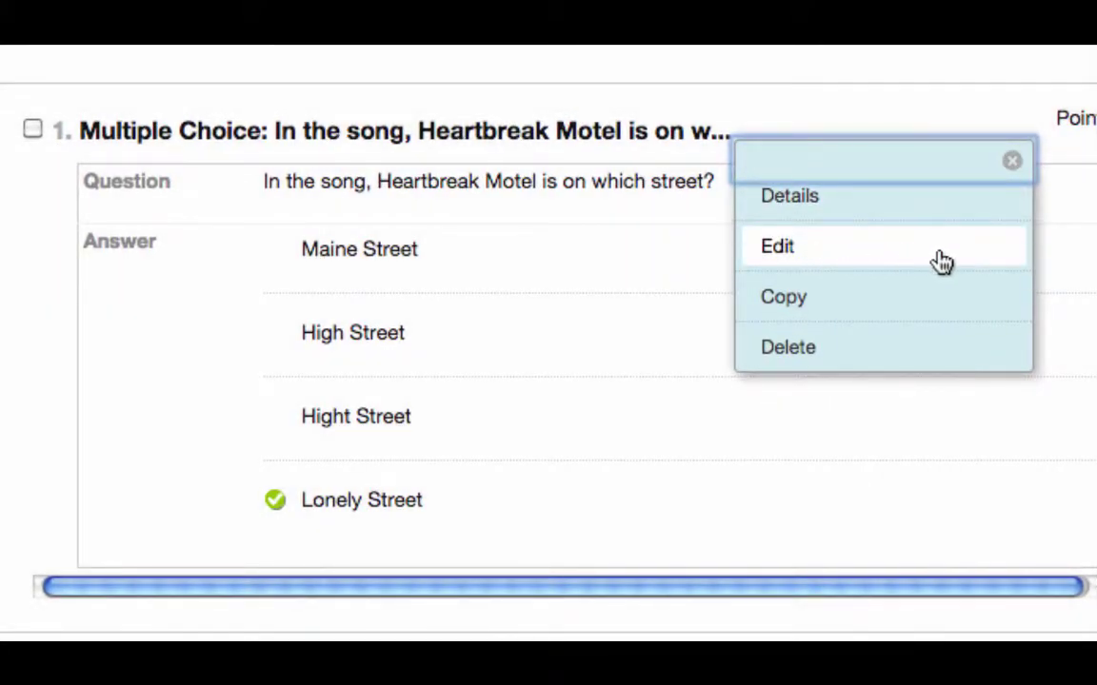
{"action": "left_click", "coordinate": [838, 250]}
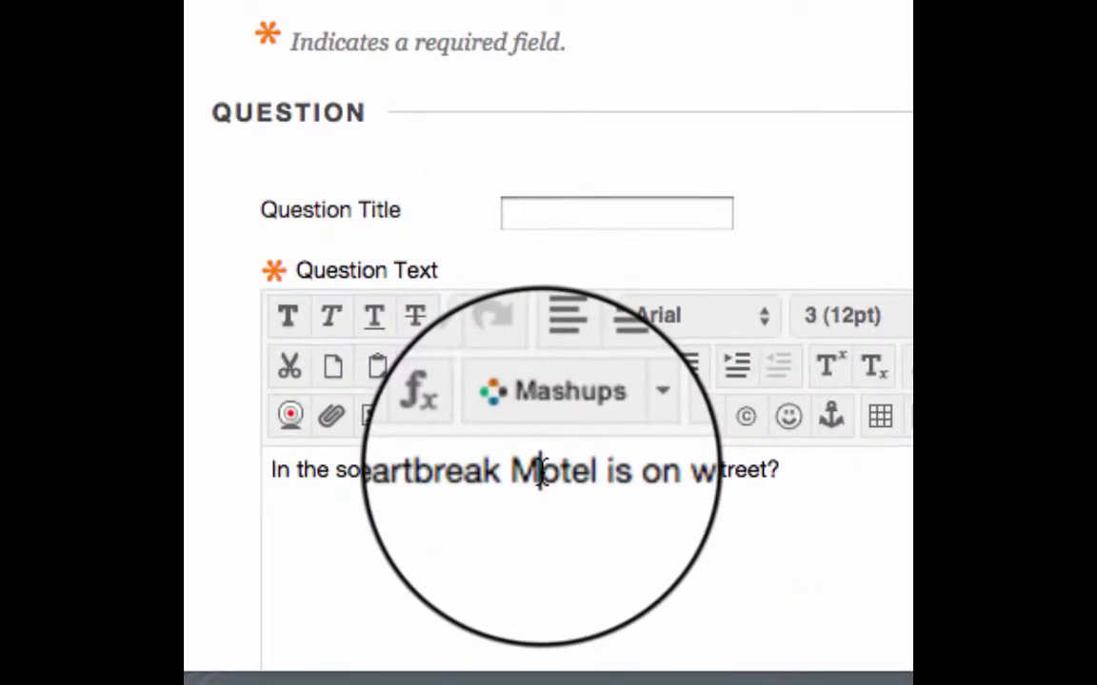
{"action": "key", "text": "Delete"}
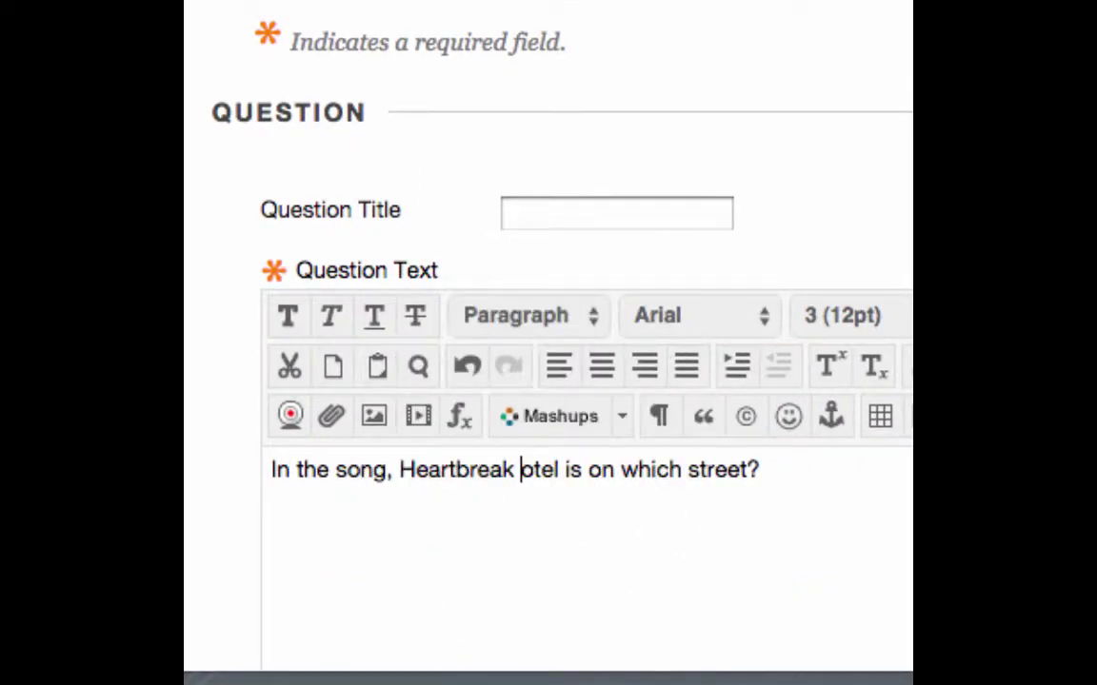
{"action": "type", "text": "H"}
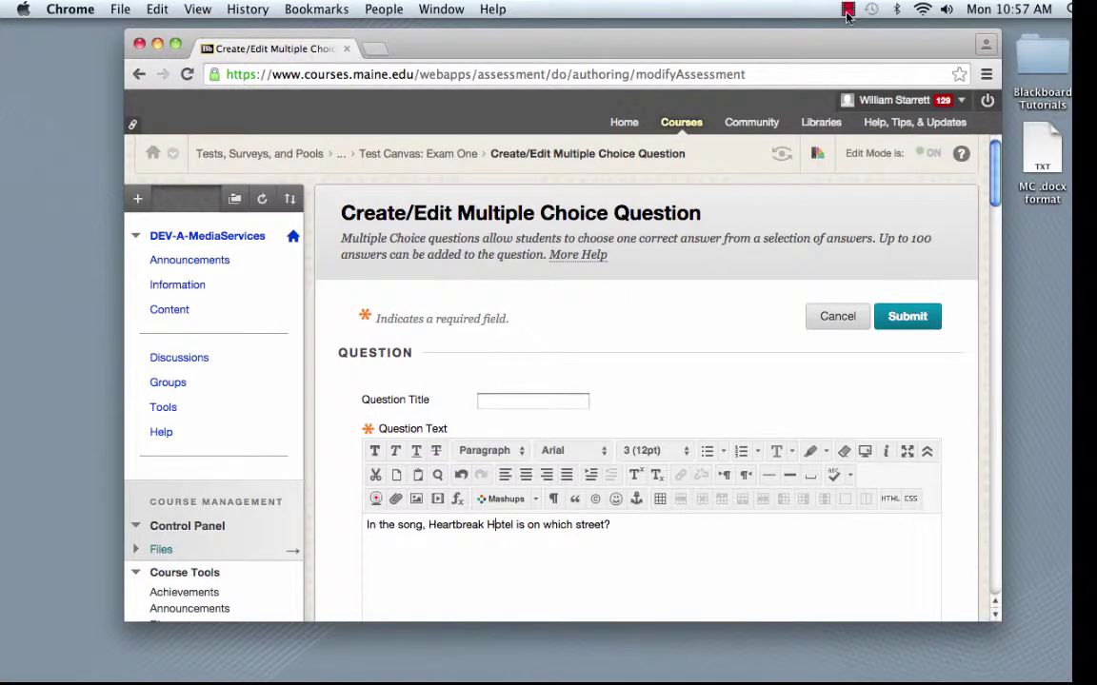
{"action": "left_click", "coordinate": [902, 314]}
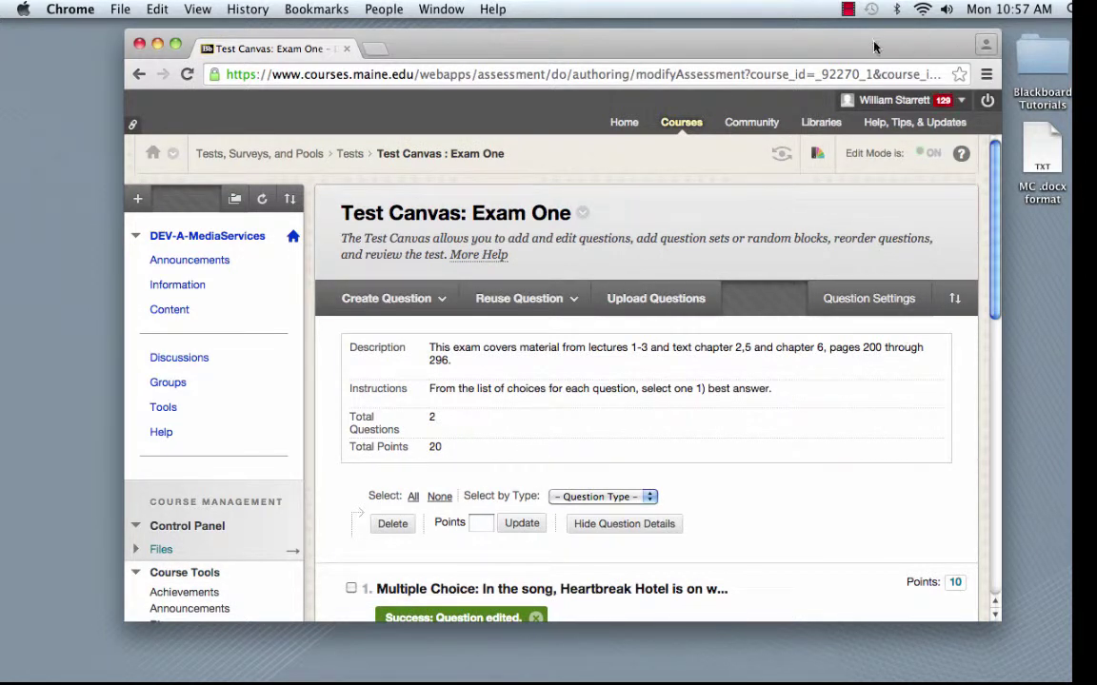
{"action": "left_click", "coordinate": [854, 10]}
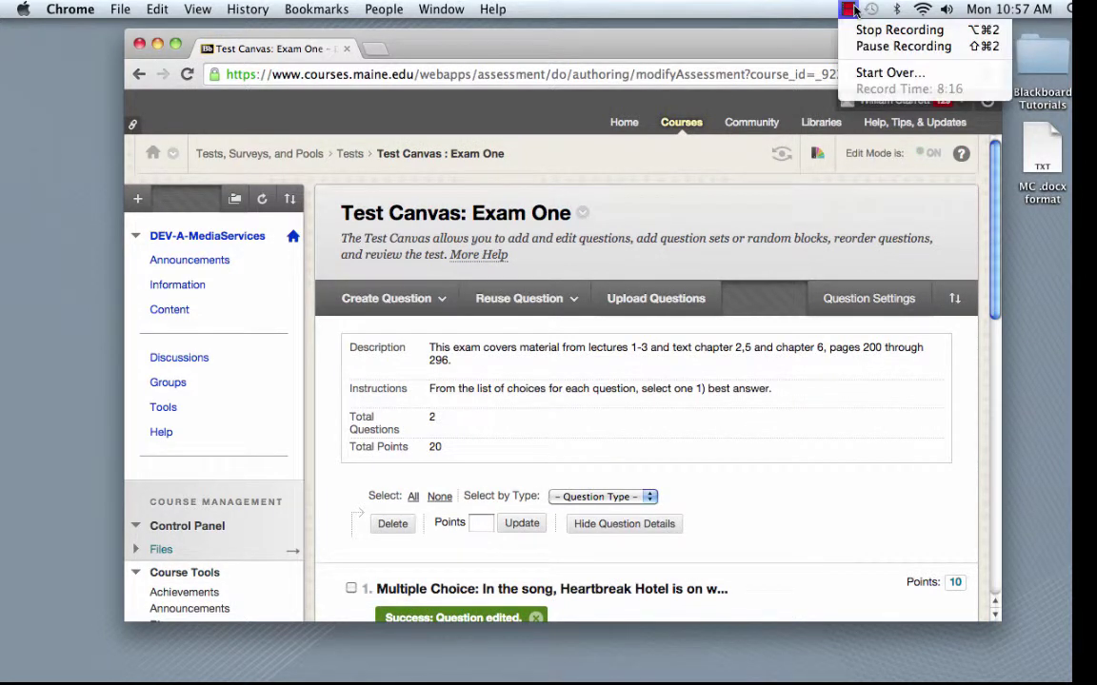
{"action": "left_click", "coordinate": [880, 46]}
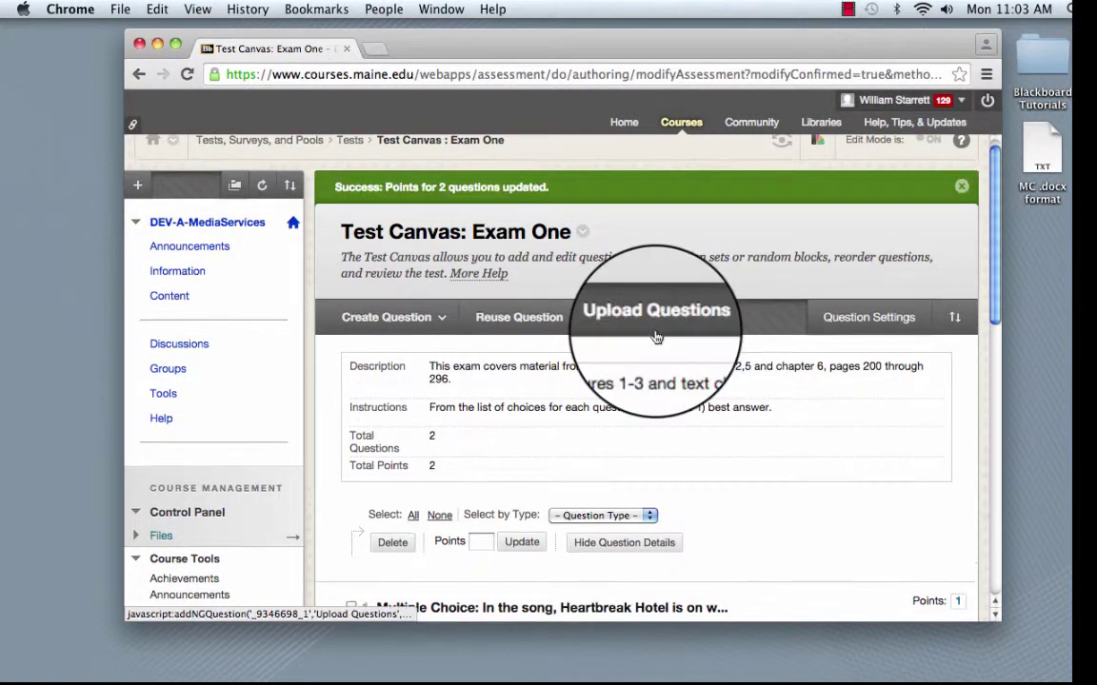
Step: Start Upload Questions for Exam One and open its More Help page on formatting the question file
{"action": "left_click", "coordinate": [656, 335]}
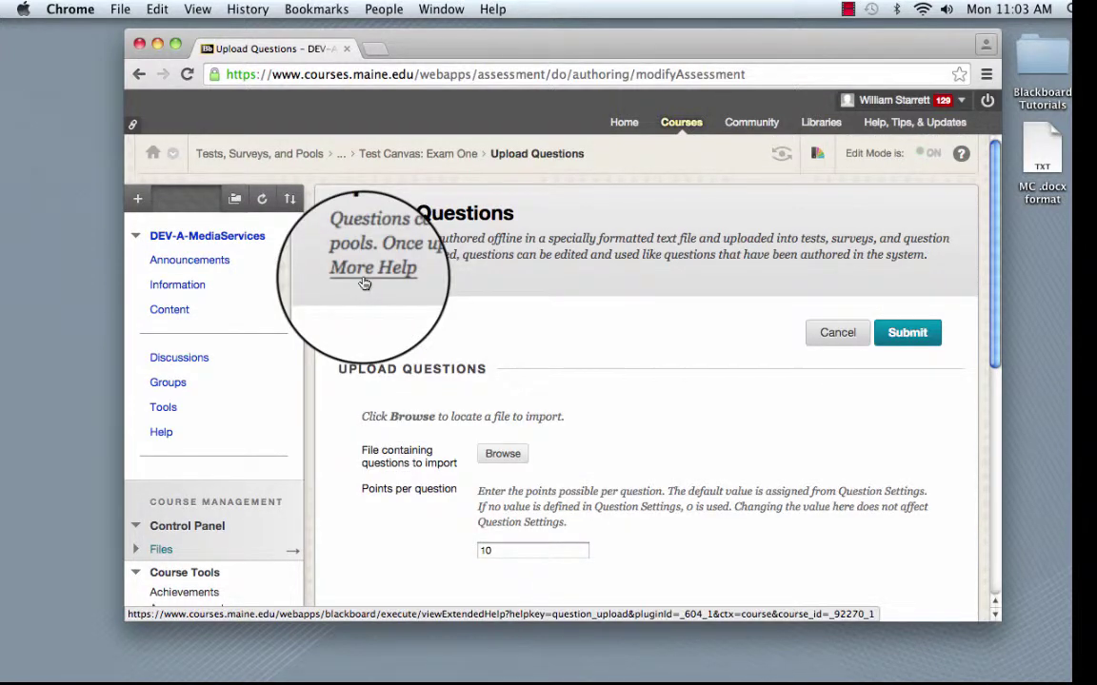
{"action": "left_click", "coordinate": [365, 284]}
{"action": "left_click_drag", "start_coordinate": [343, 250], "coordinate": [421, 345]}
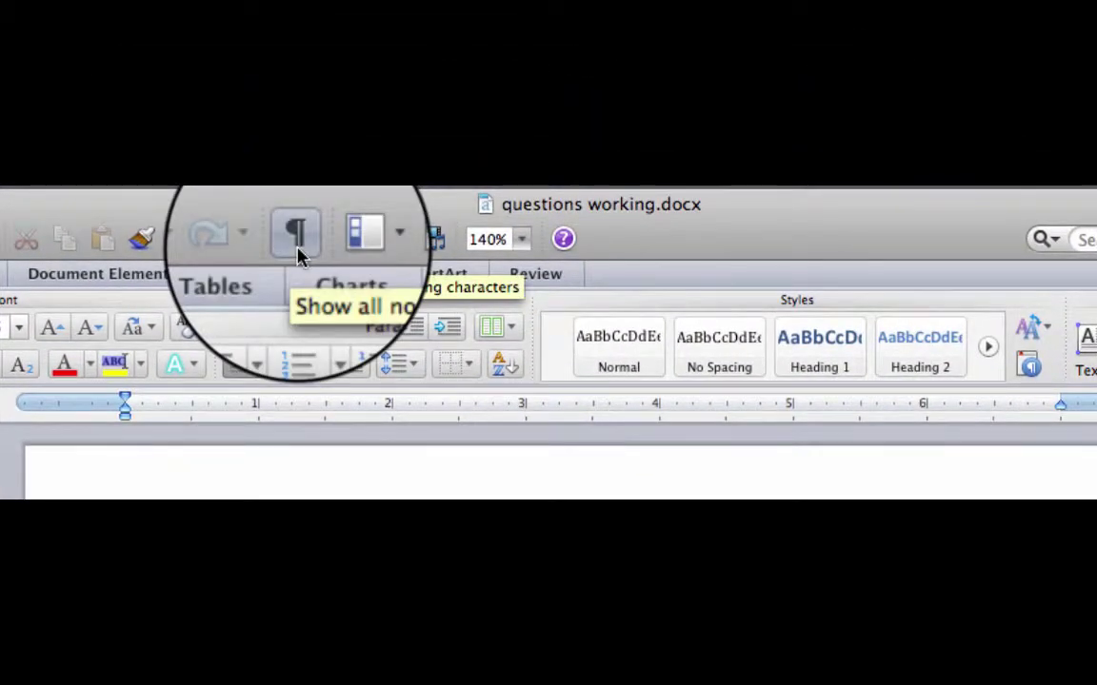
Step: Show all nonprinting characters in the Word document questions working.docx
{"action": "left_click", "coordinate": [297, 250]}
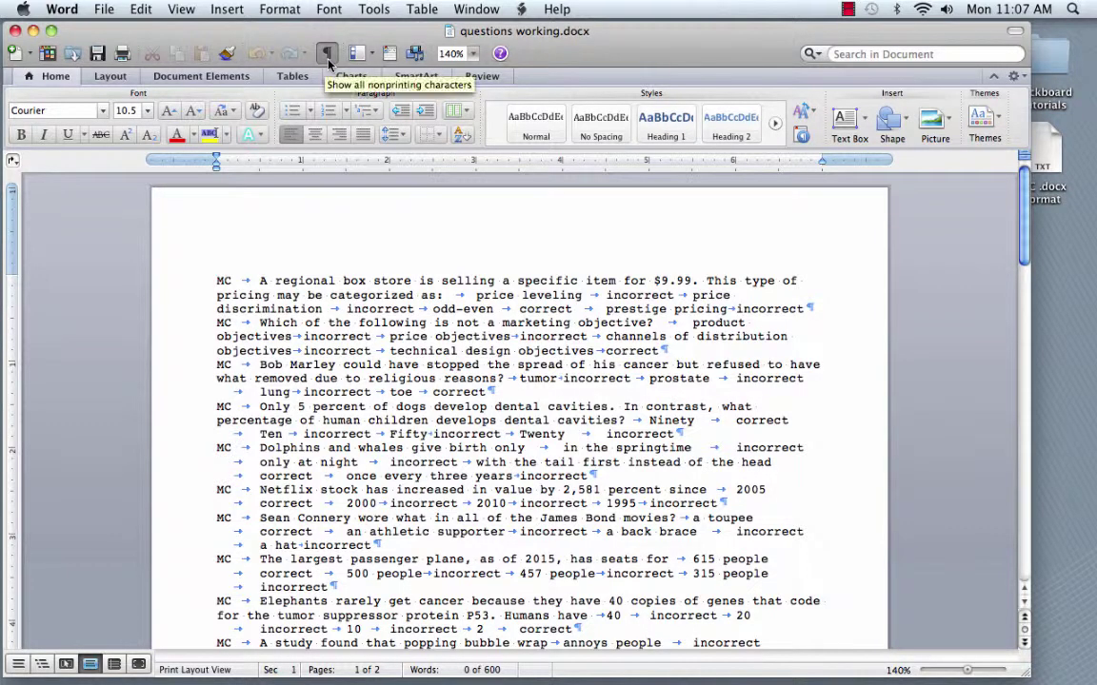
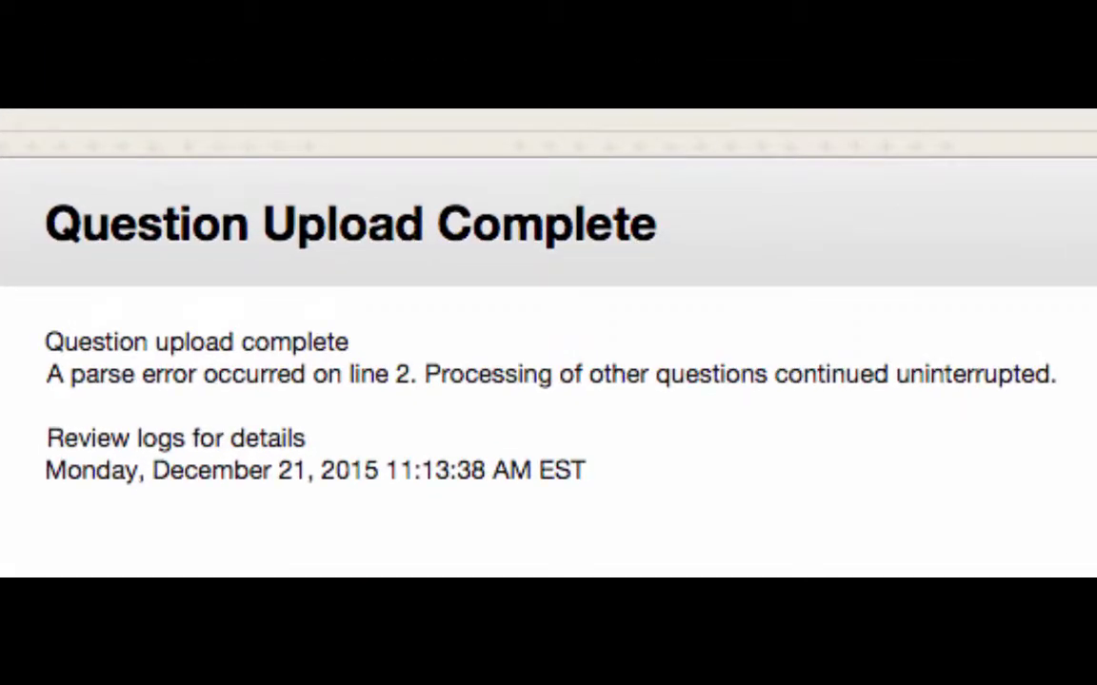
Step: Close the question upload receipt, review the uploaded questions on the Exam One test canvas and delete the selected ones
{"action": "left_click_drag", "start_coordinate": [996, 325], "coordinate": [998, 389]}
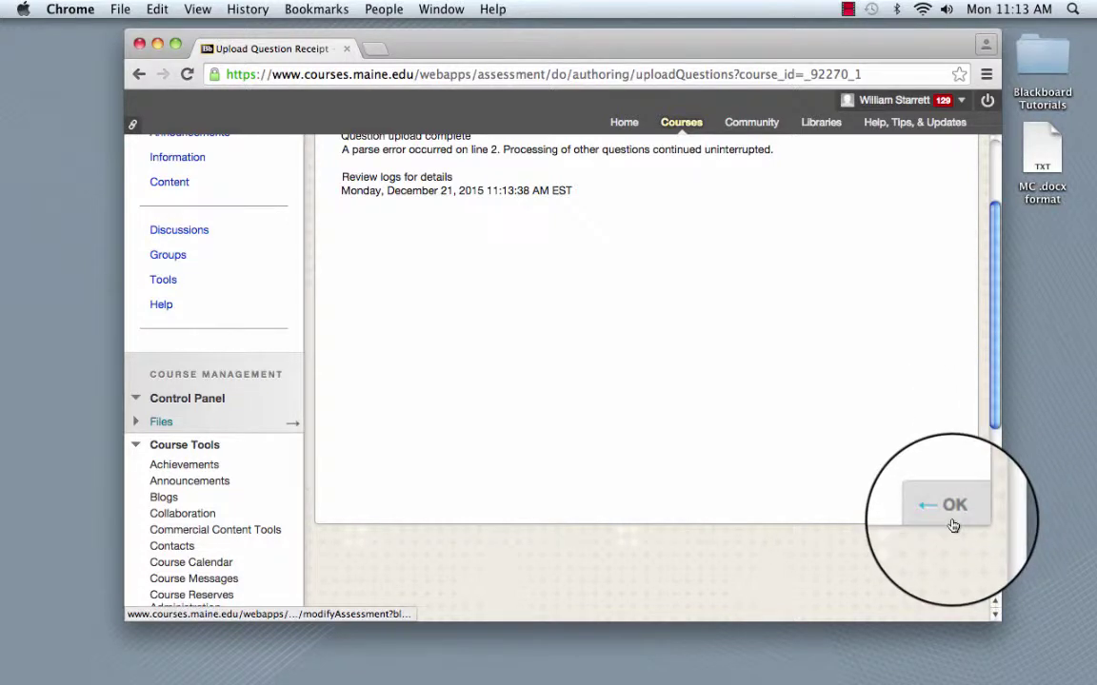
{"action": "left_click", "coordinate": [953, 527]}
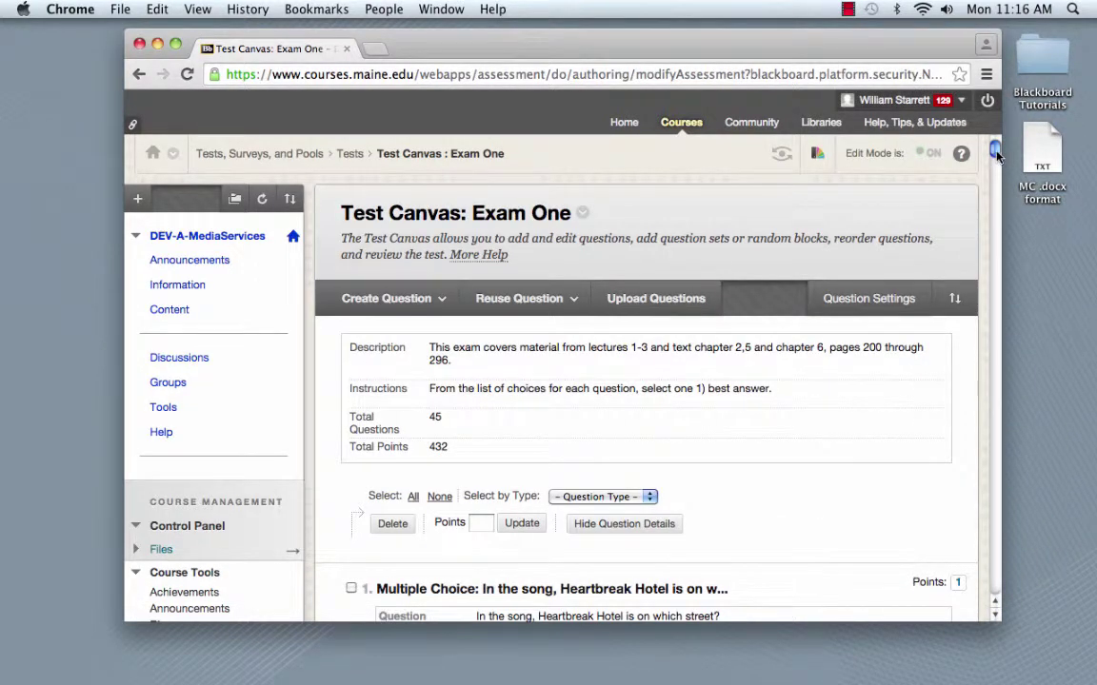
{"action": "left_click_drag", "start_coordinate": [999, 159], "coordinate": [995, 220]}
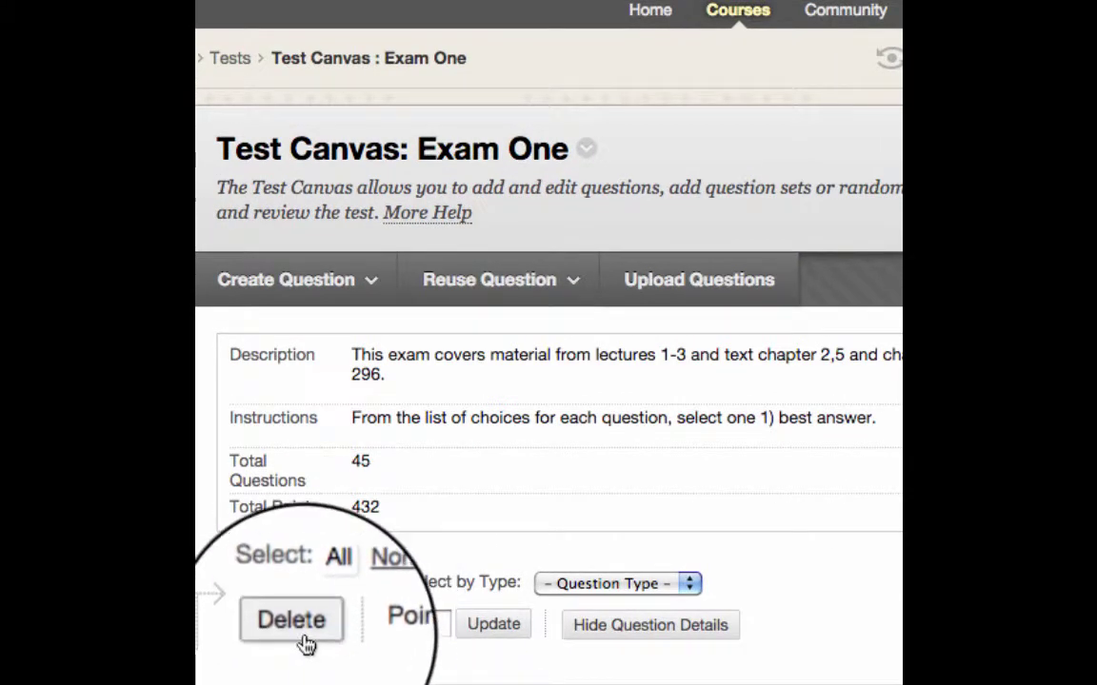
{"action": "left_click", "coordinate": [300, 629]}
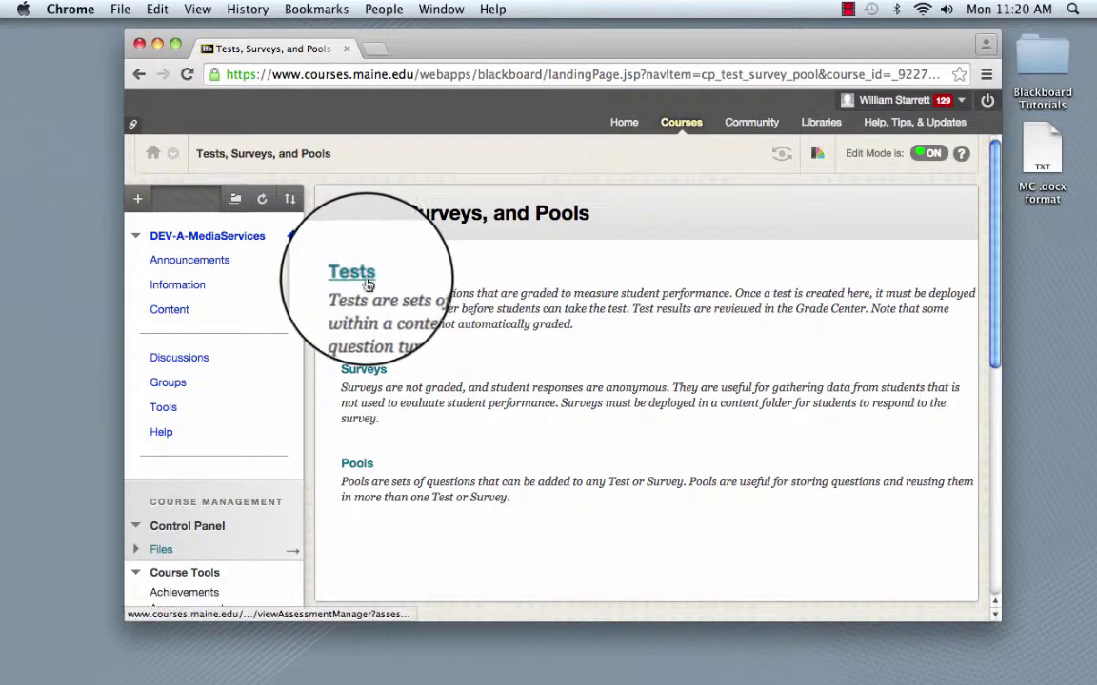
Step: Open the list of tests, and add a content area named Exam One to the course menu, available to users
{"action": "left_click", "coordinate": [366, 278]}
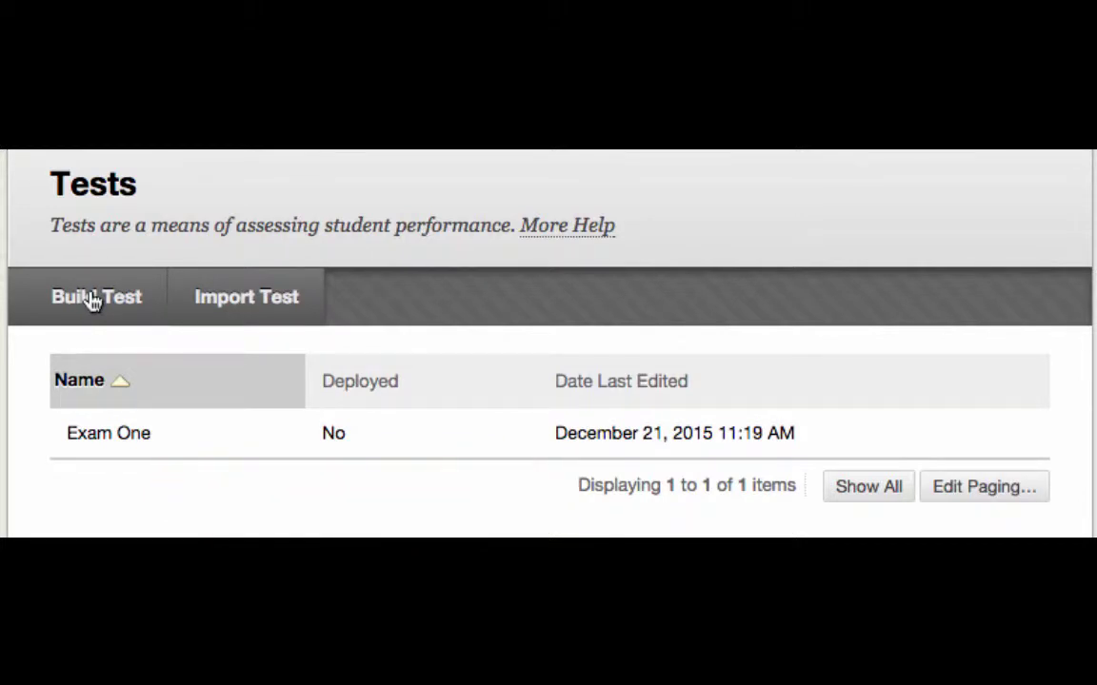
{"action": "left_click", "coordinate": [92, 299]}
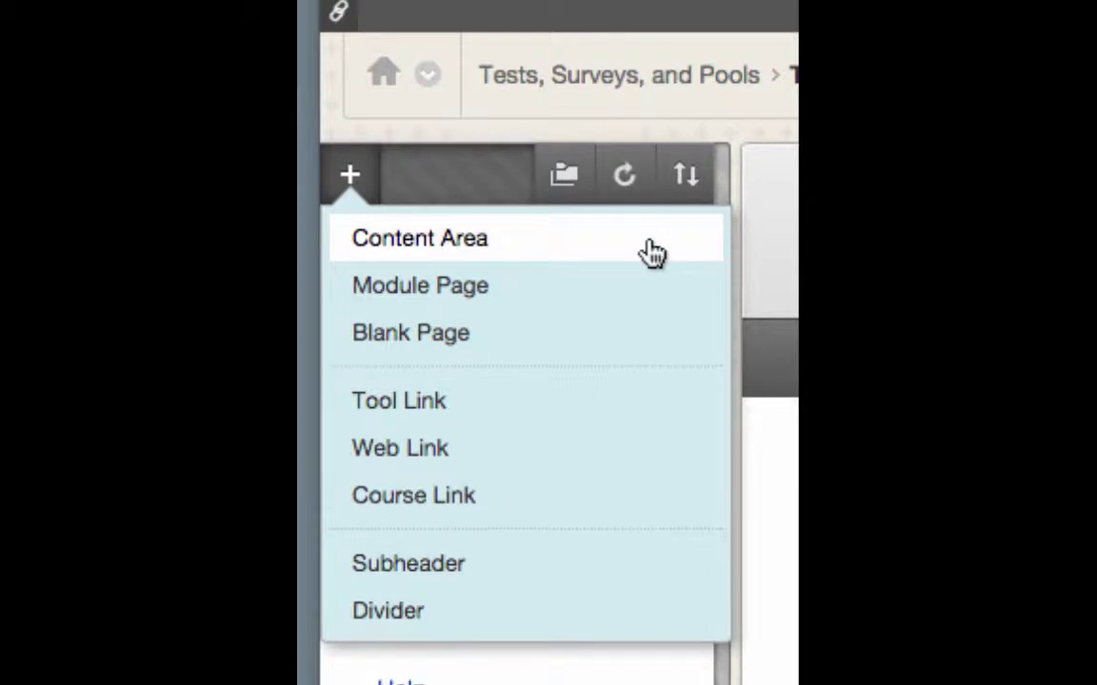
{"action": "left_click", "coordinate": [651, 252]}
{"action": "type", "text": "Exam One"}
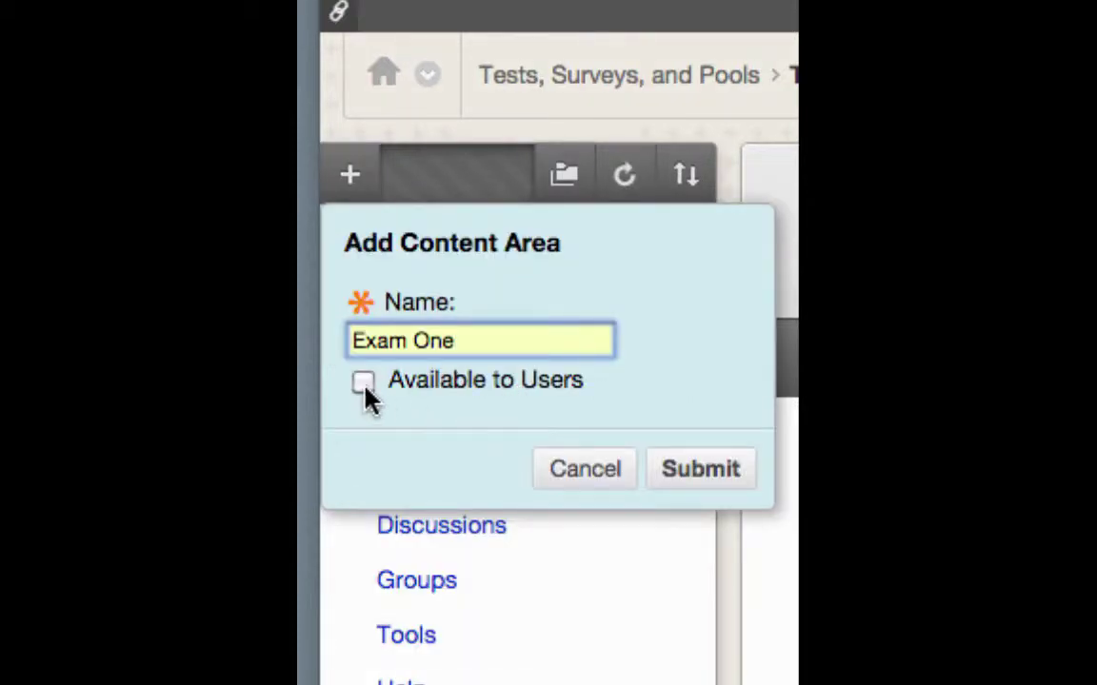
{"action": "left_click", "coordinate": [364, 385]}
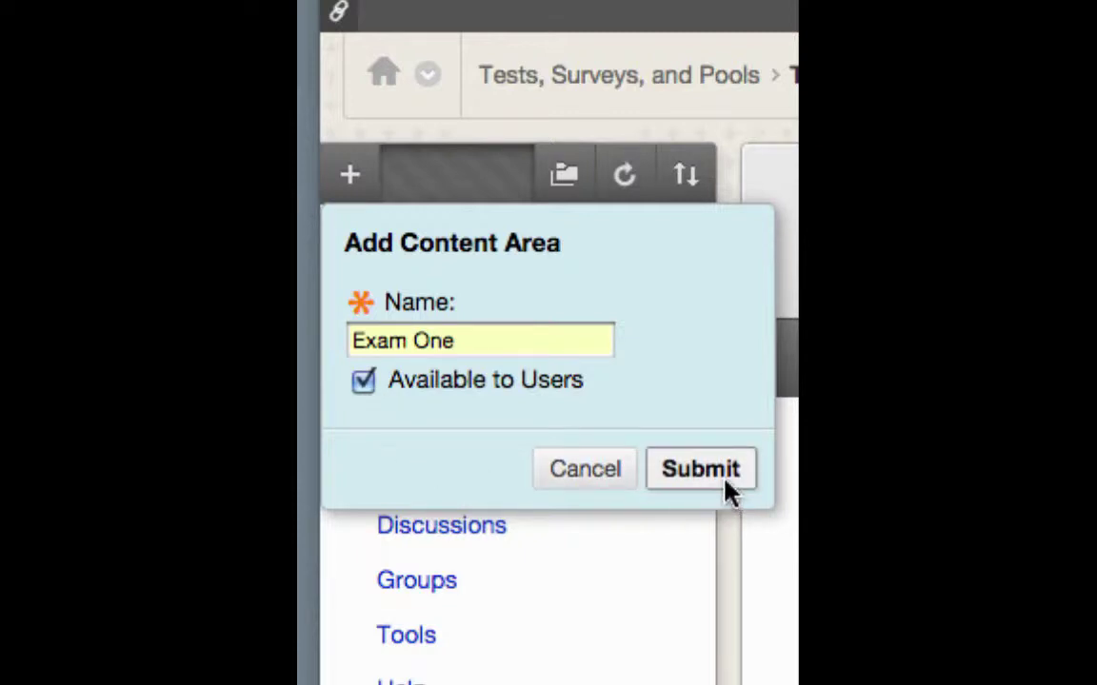
{"action": "left_click", "coordinate": [721, 476]}
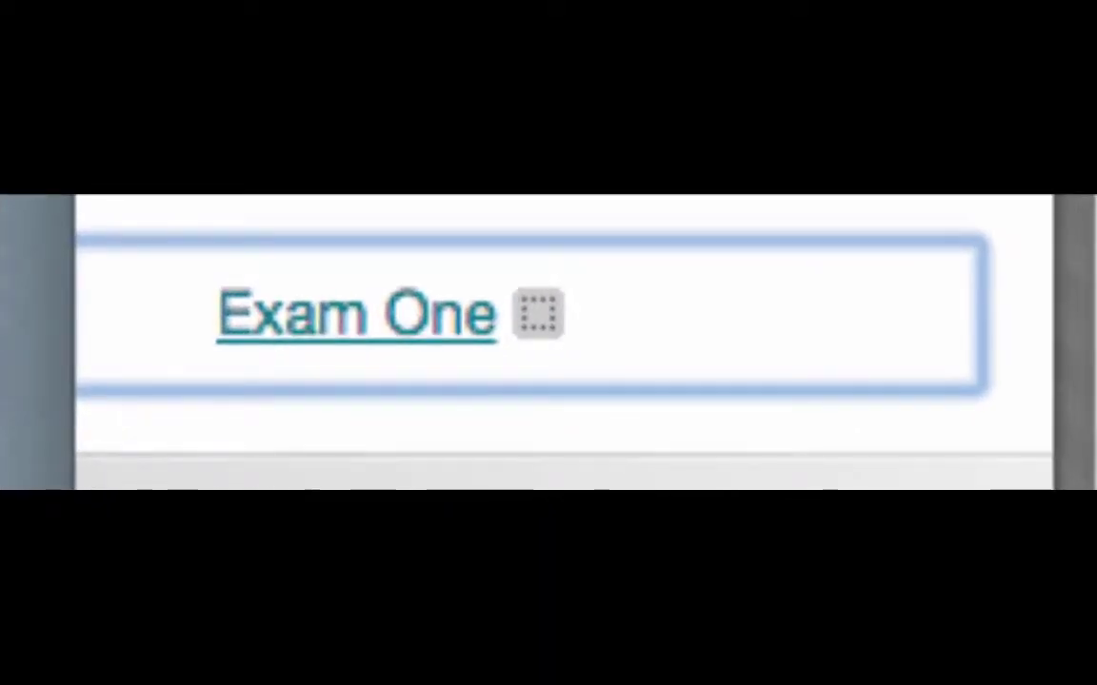
Step: Open the Exam One content area and deploy the existing test Exam One in it
{"action": "mouse_move", "coordinate": [807, 330]}
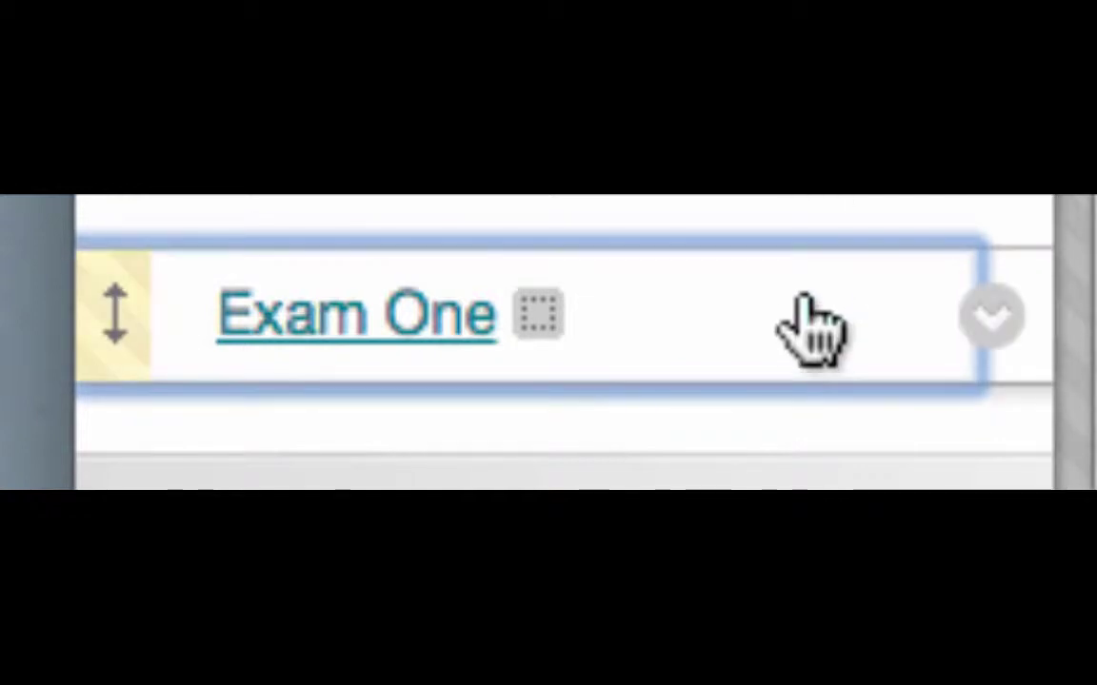
{"action": "left_click", "coordinate": [324, 328]}
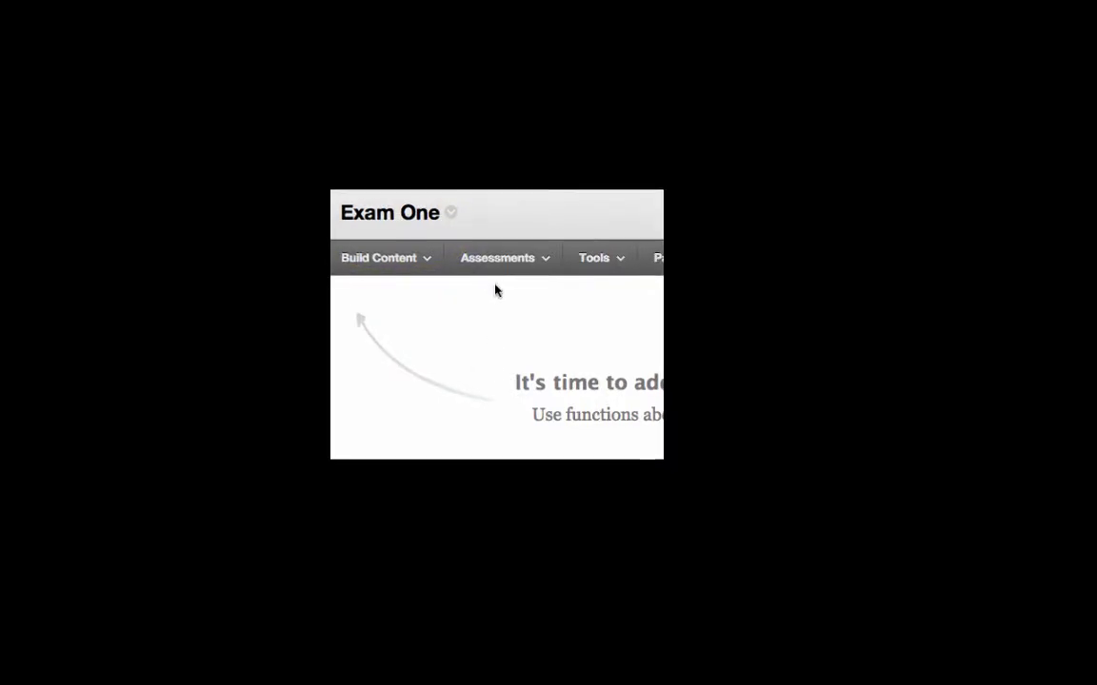
{"action": "left_click", "coordinate": [529, 272]}
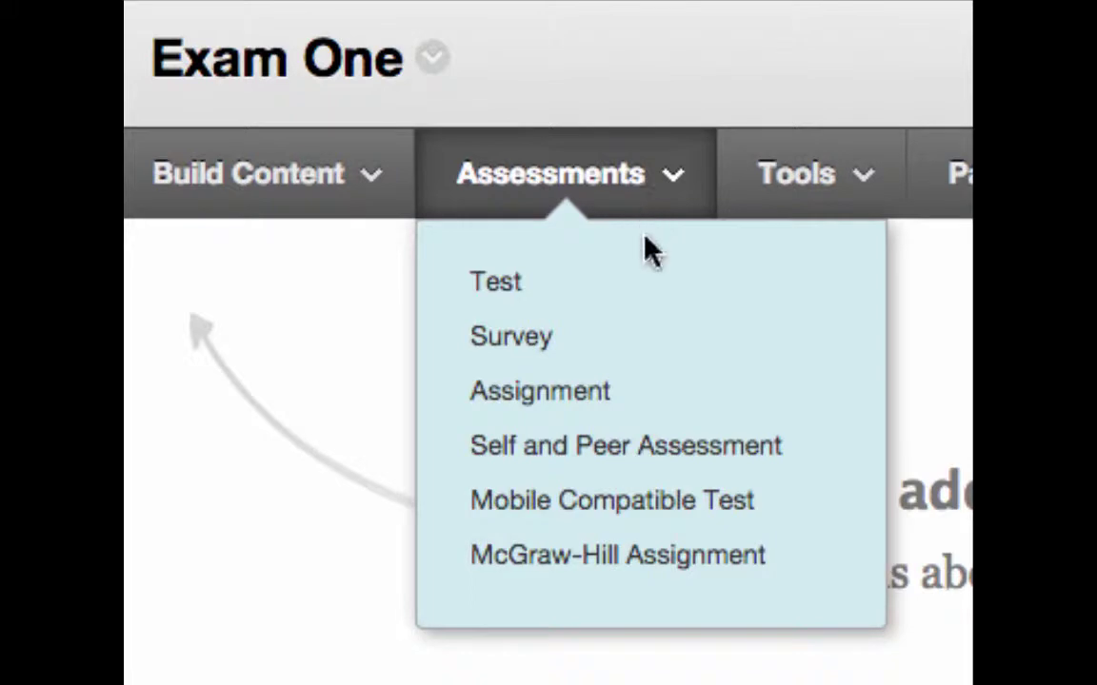
{"action": "left_click", "coordinate": [648, 295]}
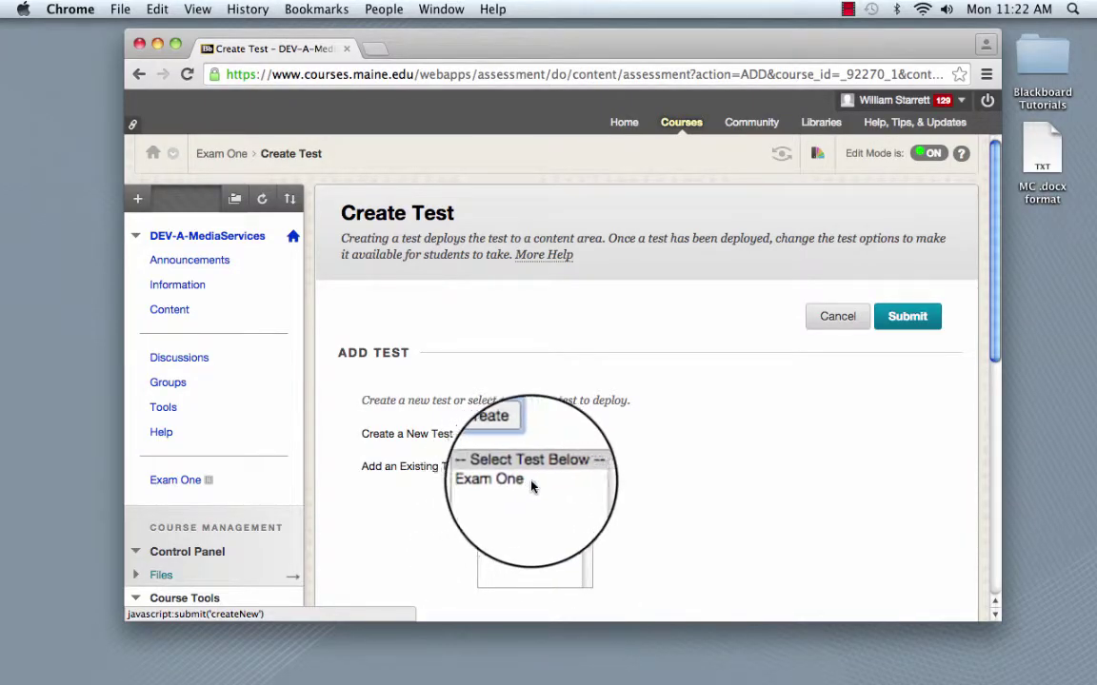
{"action": "left_click", "coordinate": [533, 481]}
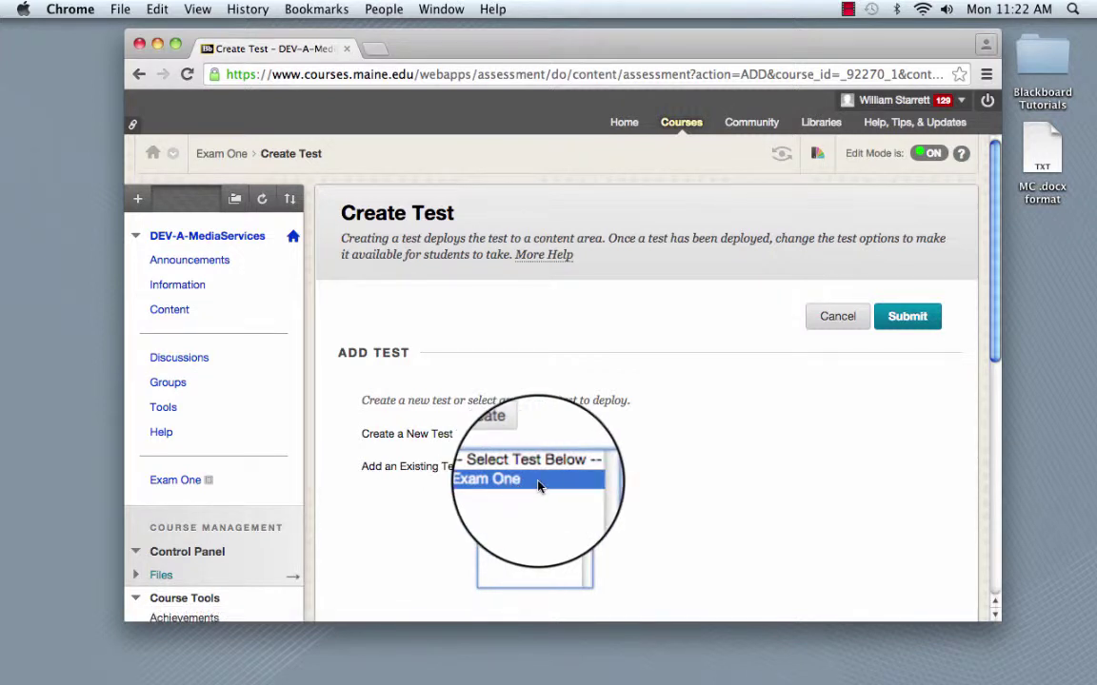
{"action": "left_click", "coordinate": [905, 317]}
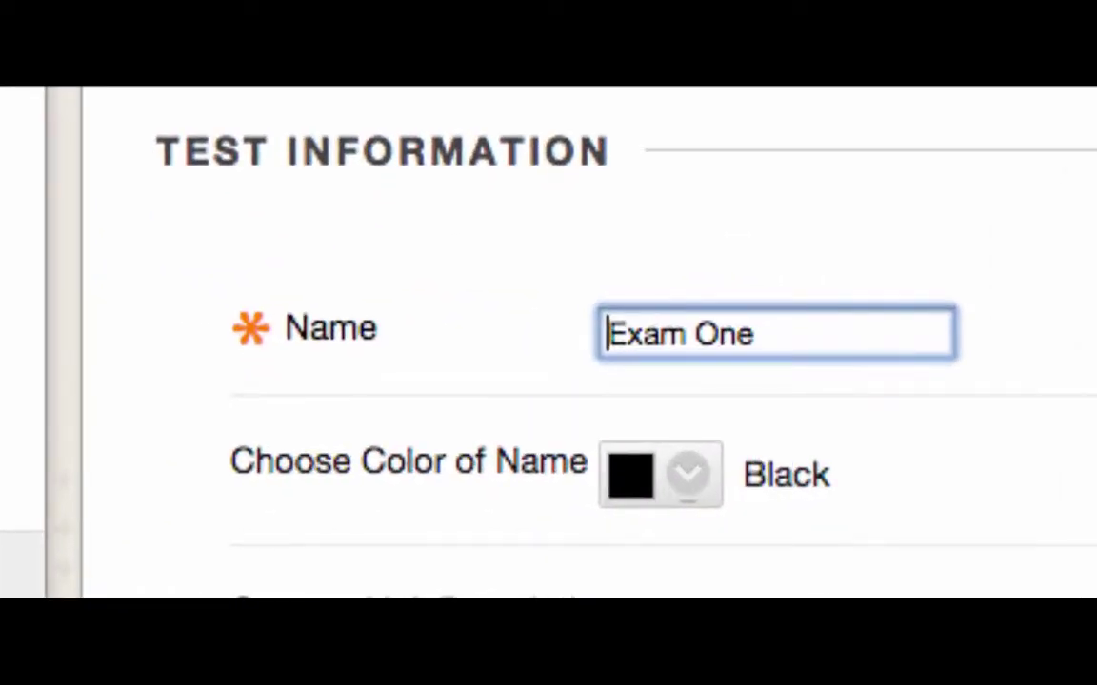
Step: Show the test description and instructions to students before they begin, and make the test link available
{"action": "left_click_drag", "start_coordinate": [995, 191], "coordinate": [994, 247]}
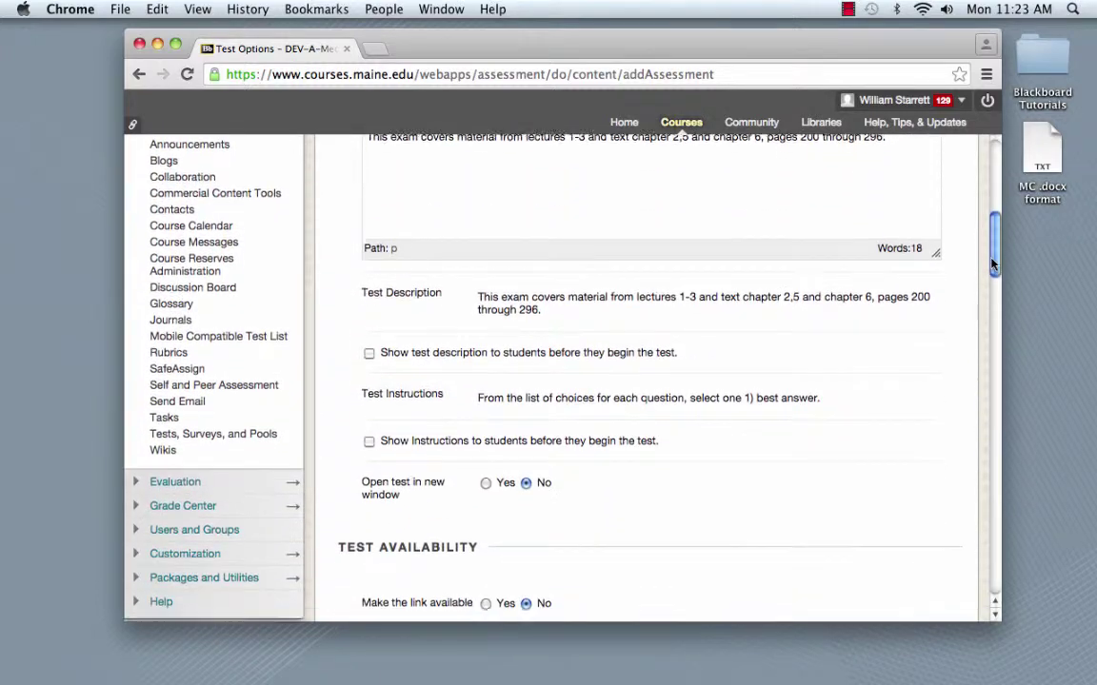
{"action": "left_click_drag", "start_coordinate": [994, 255], "coordinate": [990, 301]}
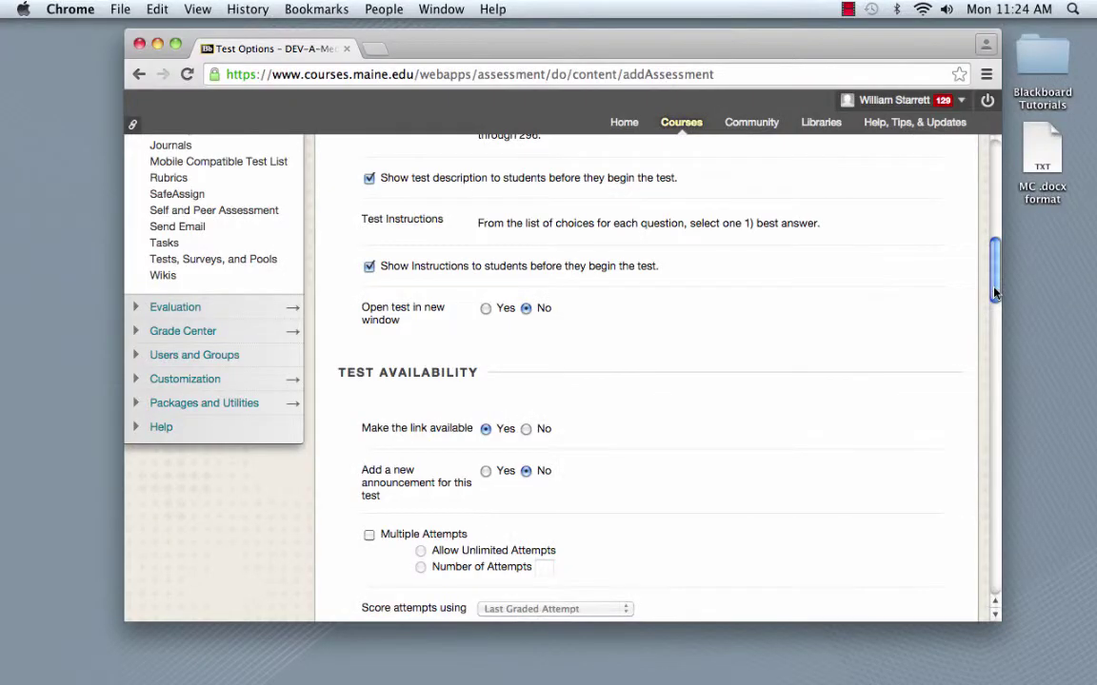
Step: Set the After Submission results rule to also show students the submitted and correct answers
{"action": "left_click_drag", "start_coordinate": [994, 293], "coordinate": [995, 324]}
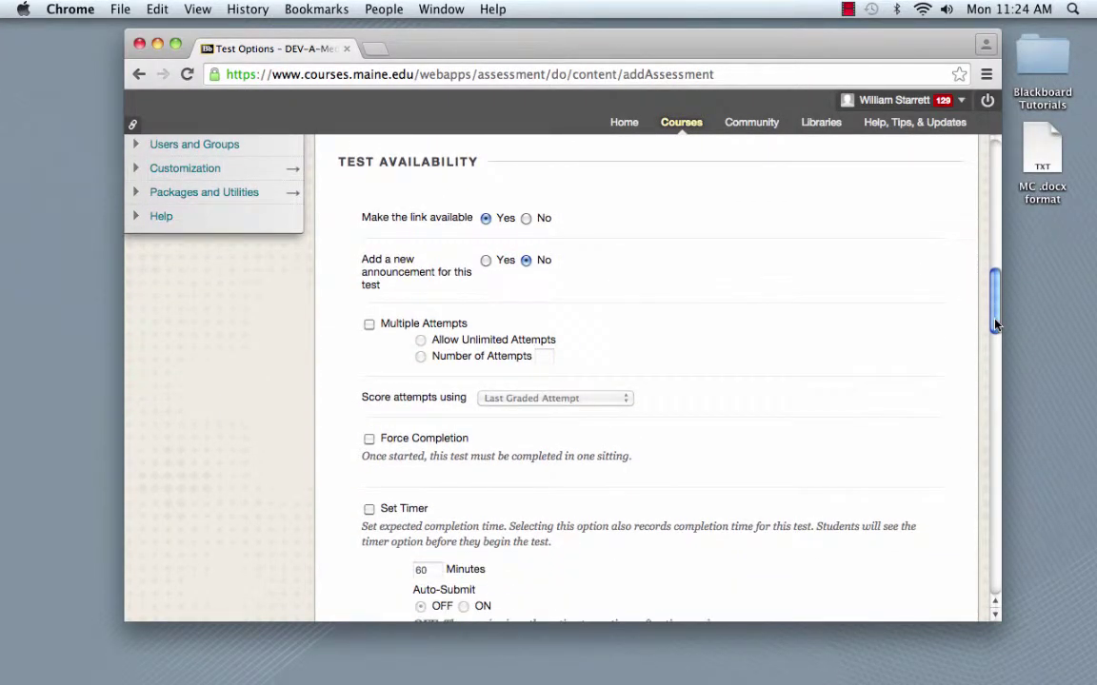
{"action": "left_click_drag", "start_coordinate": [995, 324], "coordinate": [993, 376]}
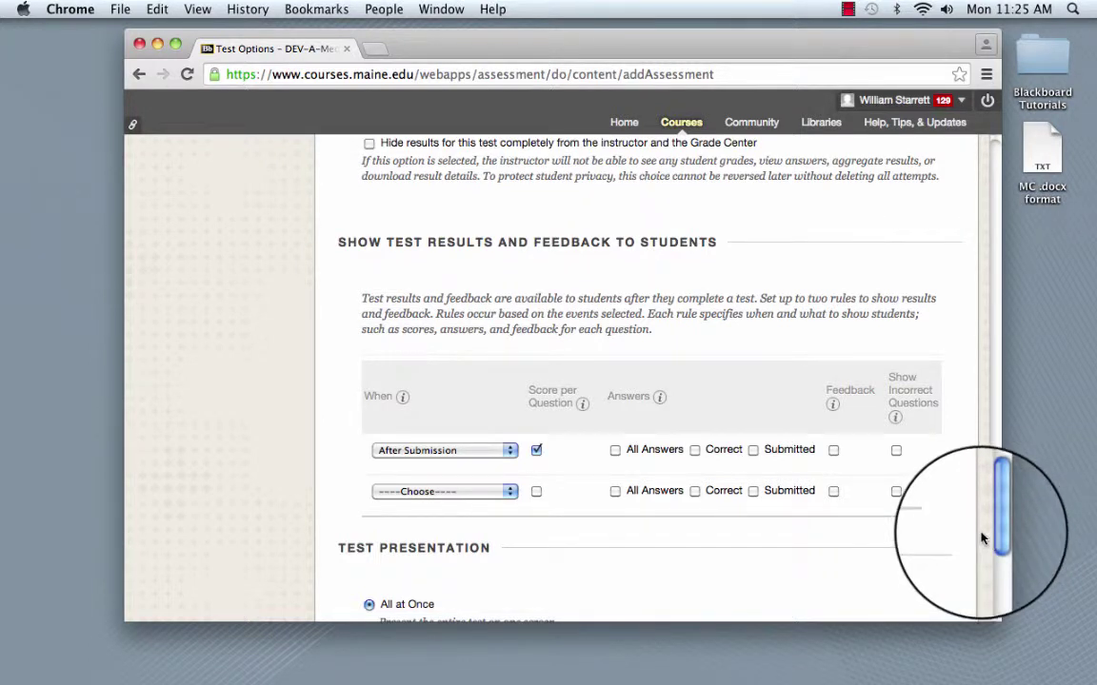
{"action": "left_click", "coordinate": [753, 450]}
{"action": "left_click", "coordinate": [694, 450]}
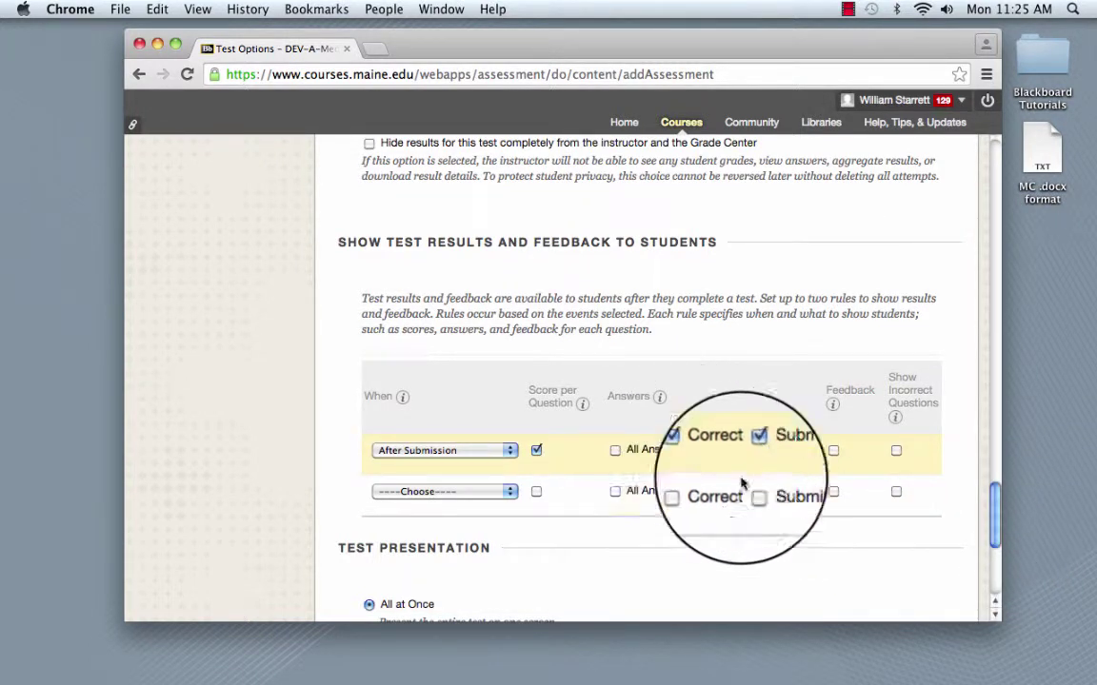
Step: Randomize the questions for each test attempt and submit the test options
{"action": "scroll", "coordinate": [994, 514], "scroll_direction": "down", "scroll_amount": 2}
{"action": "left_click_drag", "start_coordinate": [994, 514], "coordinate": [993, 557]}
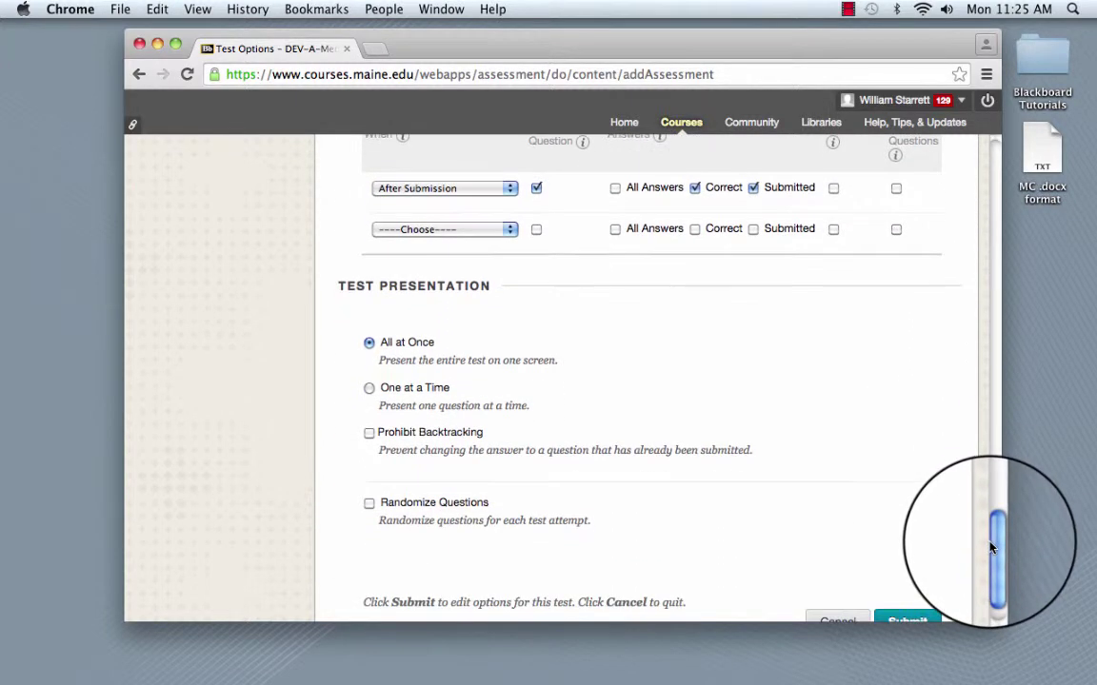
{"action": "left_click", "coordinate": [369, 503]}
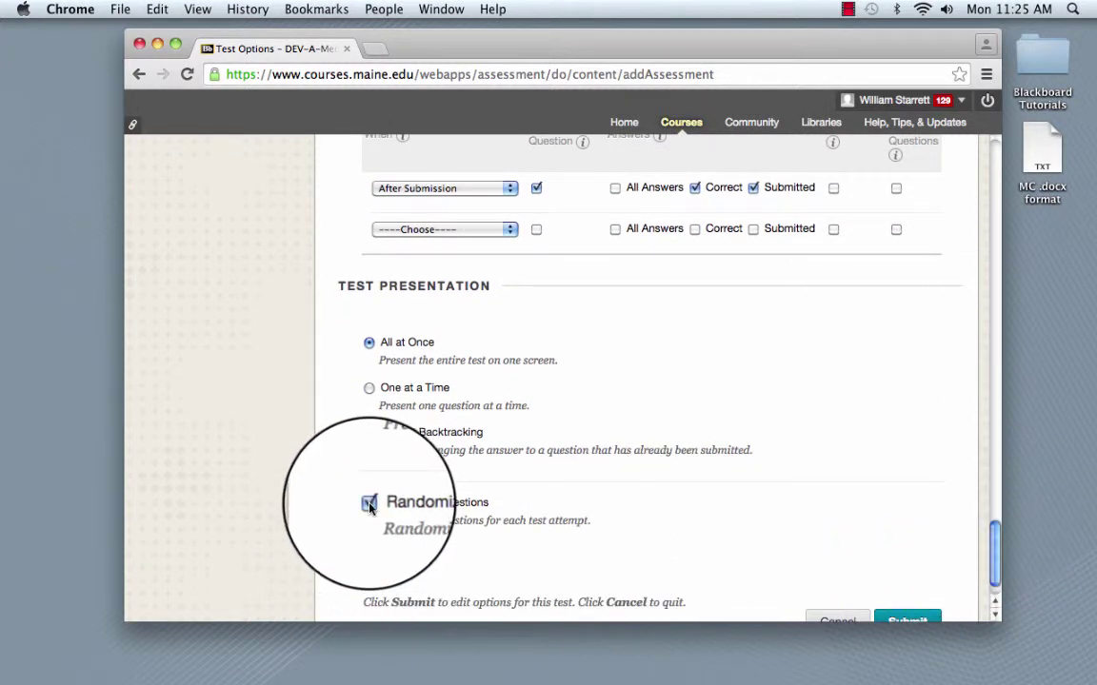
{"action": "left_click_drag", "start_coordinate": [992, 559], "coordinate": [992, 567]}
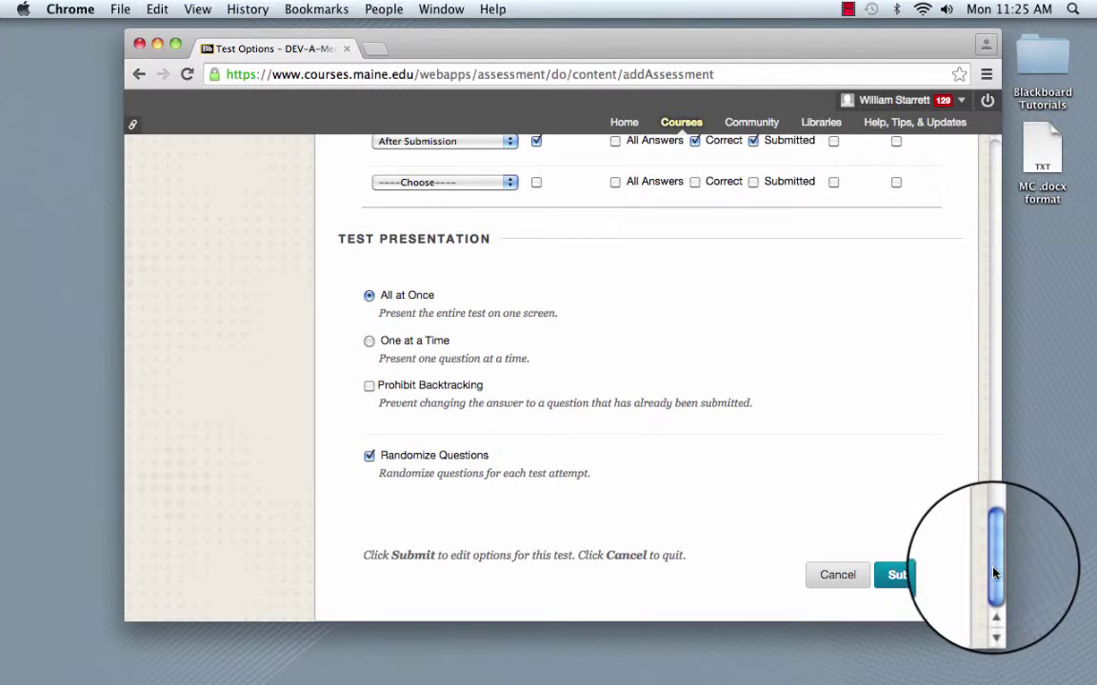
{"action": "left_click", "coordinate": [900, 579]}
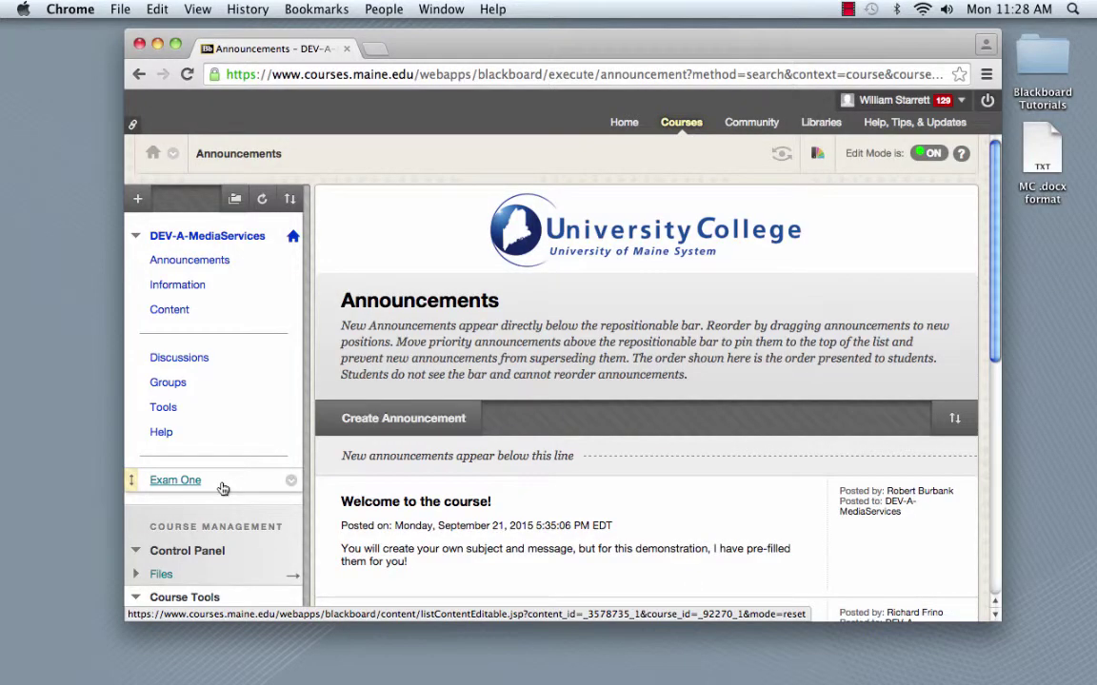
Step: Open Exam One from its content area, begin the test preview and look through all its questions
{"action": "left_click", "coordinate": [221, 486]}
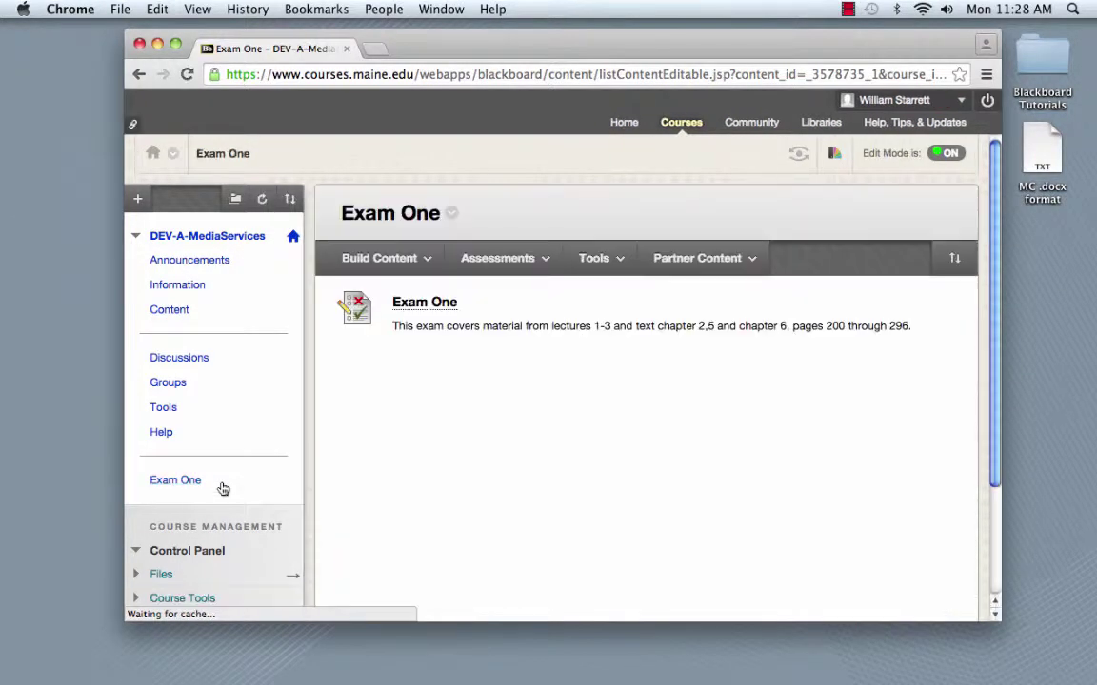
{"action": "mouse_move", "coordinate": [475, 330]}
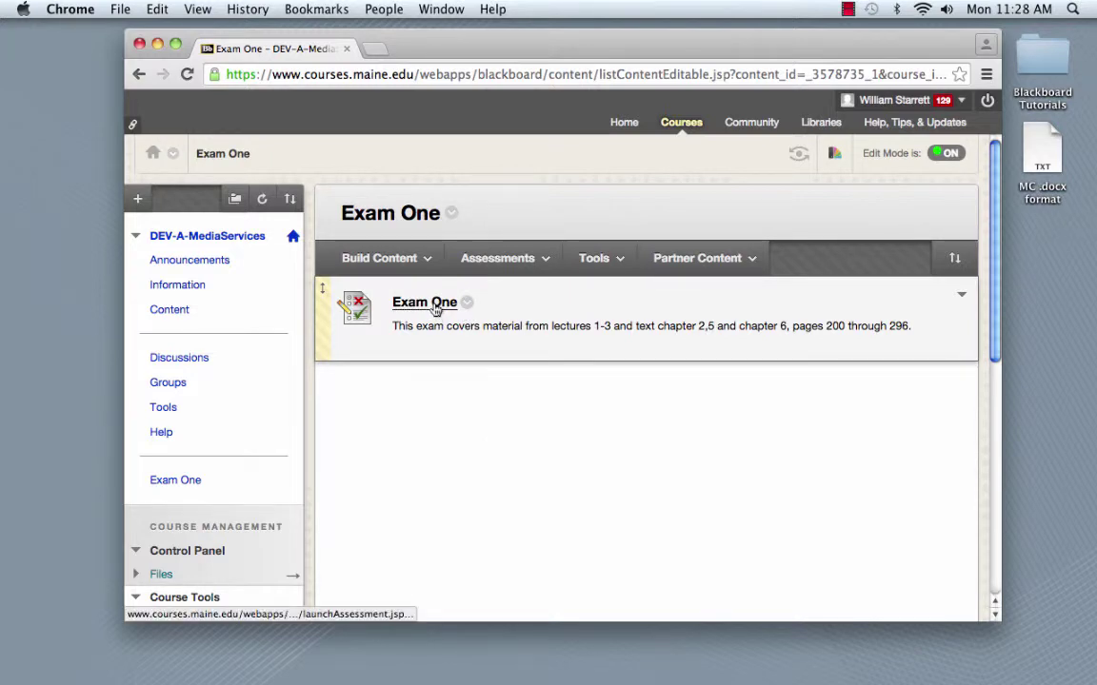
{"action": "left_click", "coordinate": [434, 306]}
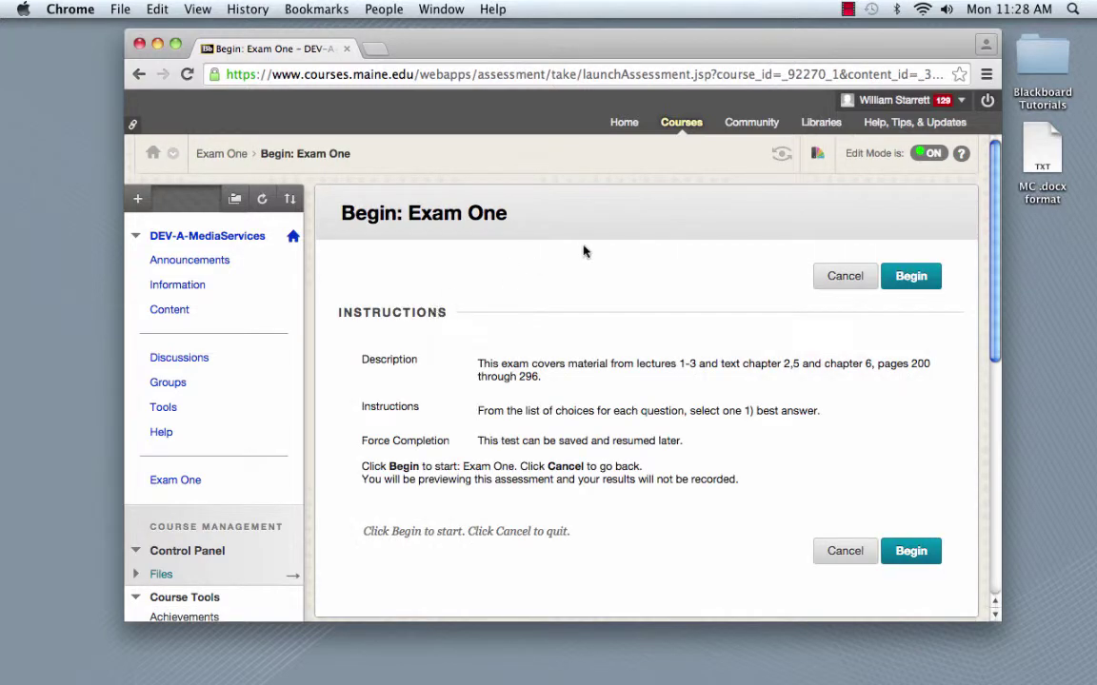
{"action": "left_click", "coordinate": [910, 278]}
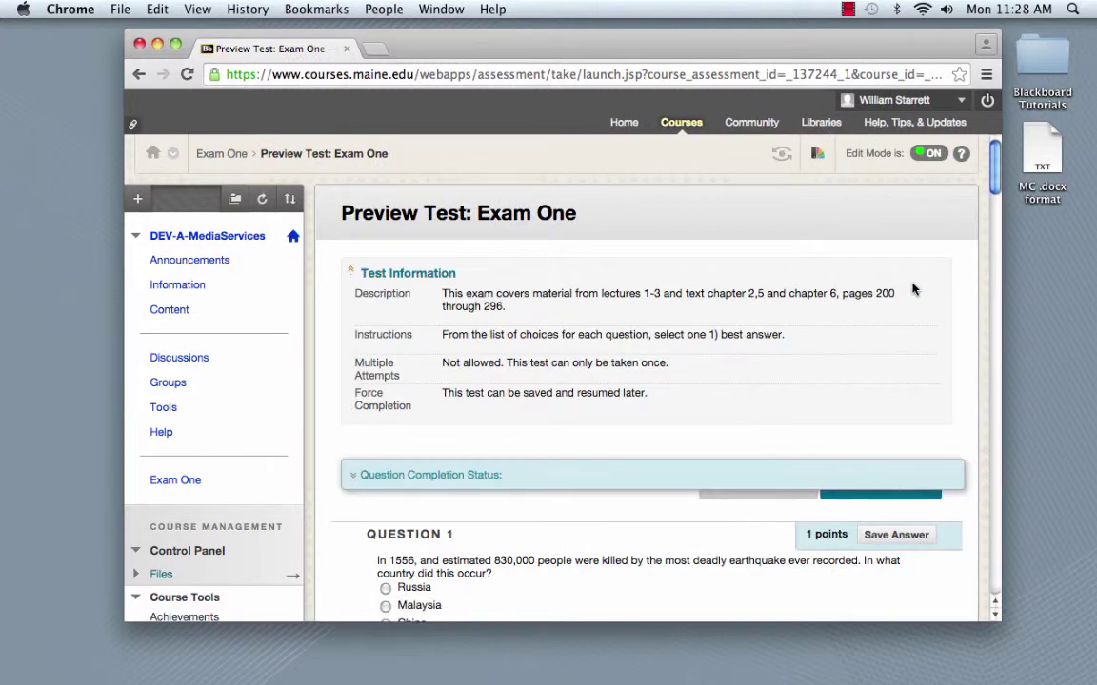
{"action": "left_click_drag", "start_coordinate": [995, 186], "coordinate": [995, 222]}
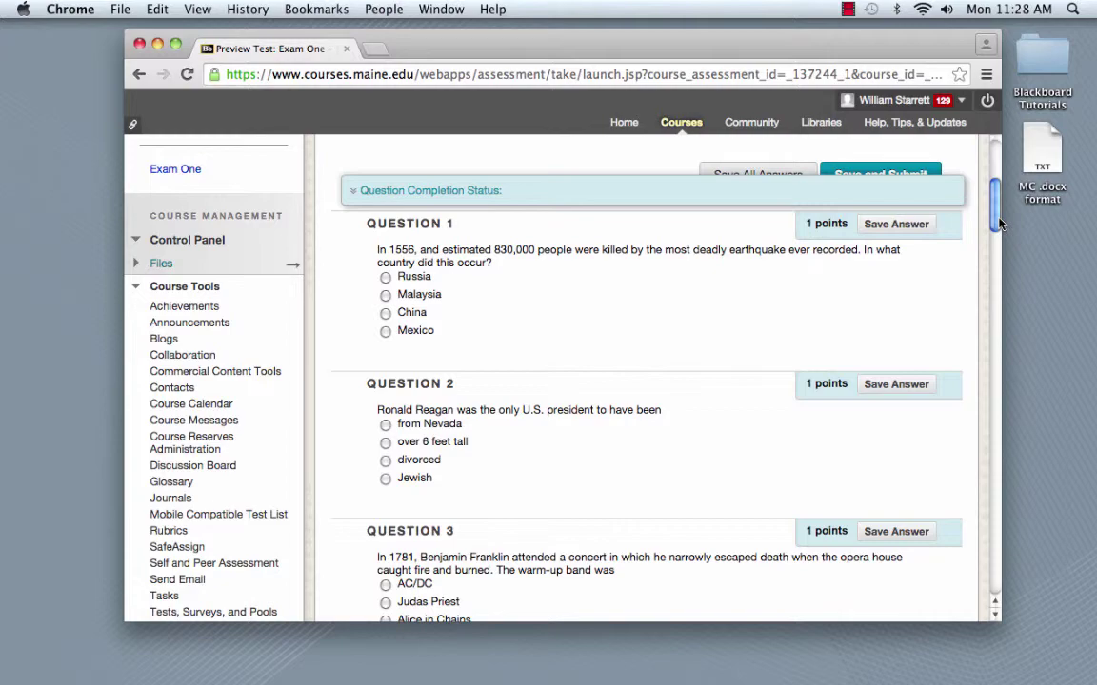
{"action": "left_click_drag", "start_coordinate": [998, 221], "coordinate": [1020, 642]}
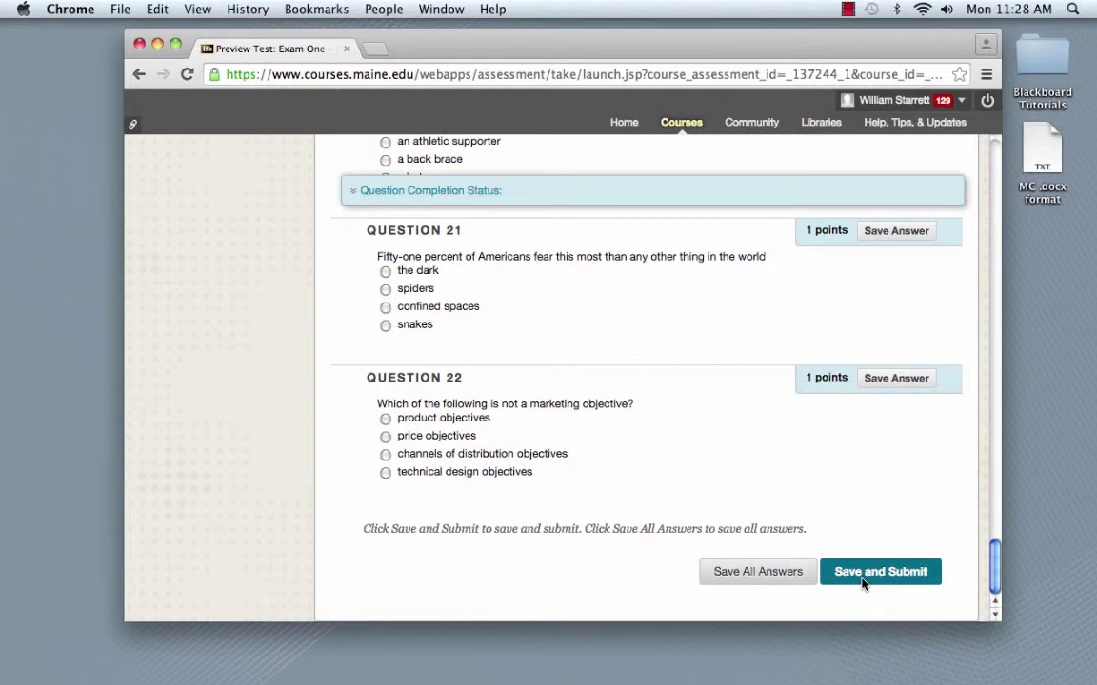